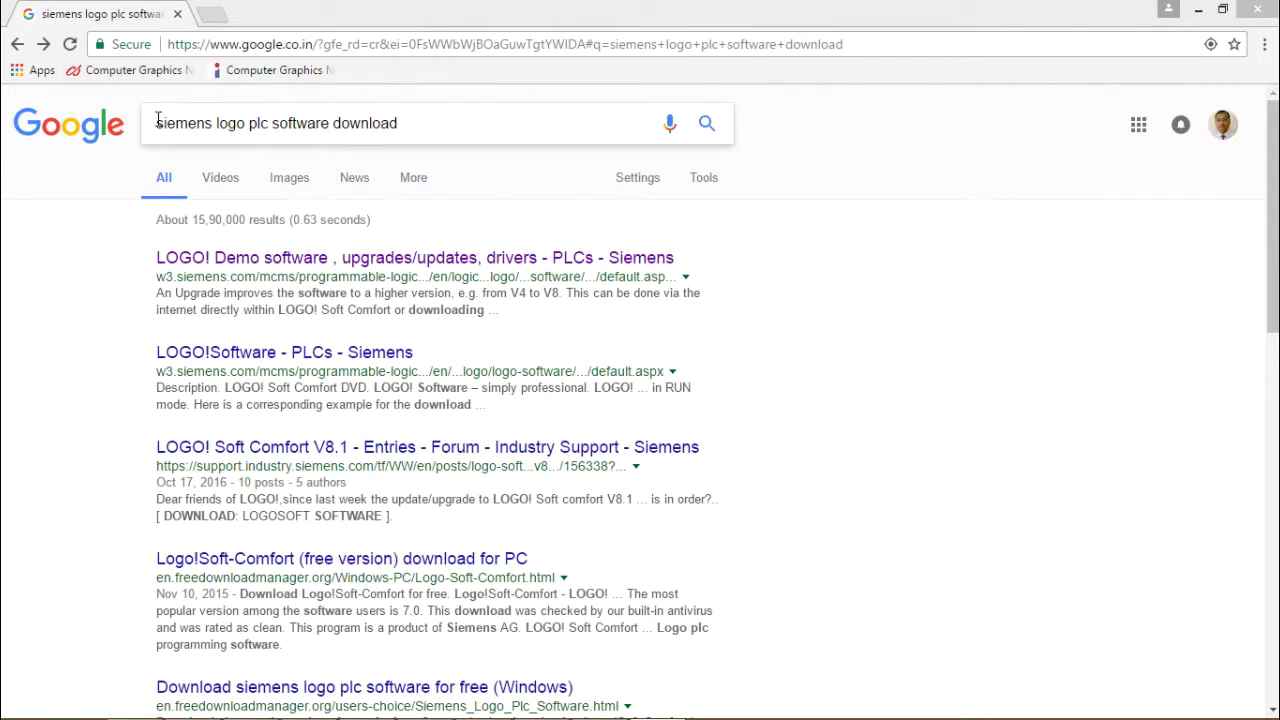
# - Open the first Google result, Siemens' LOGO! Demo software page, in a new tab
pyautogui.moveTo(154, 123); pyautogui.dragTo(427, 122)
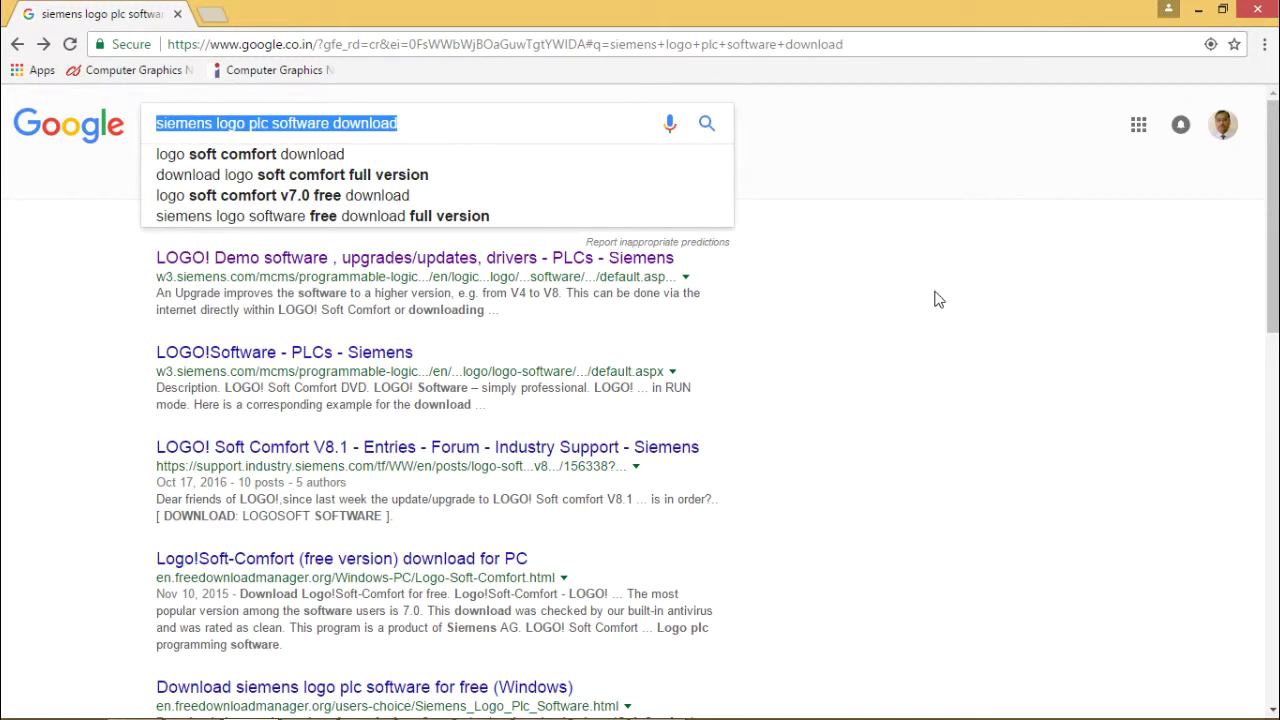
pyautogui.click(38, 257)
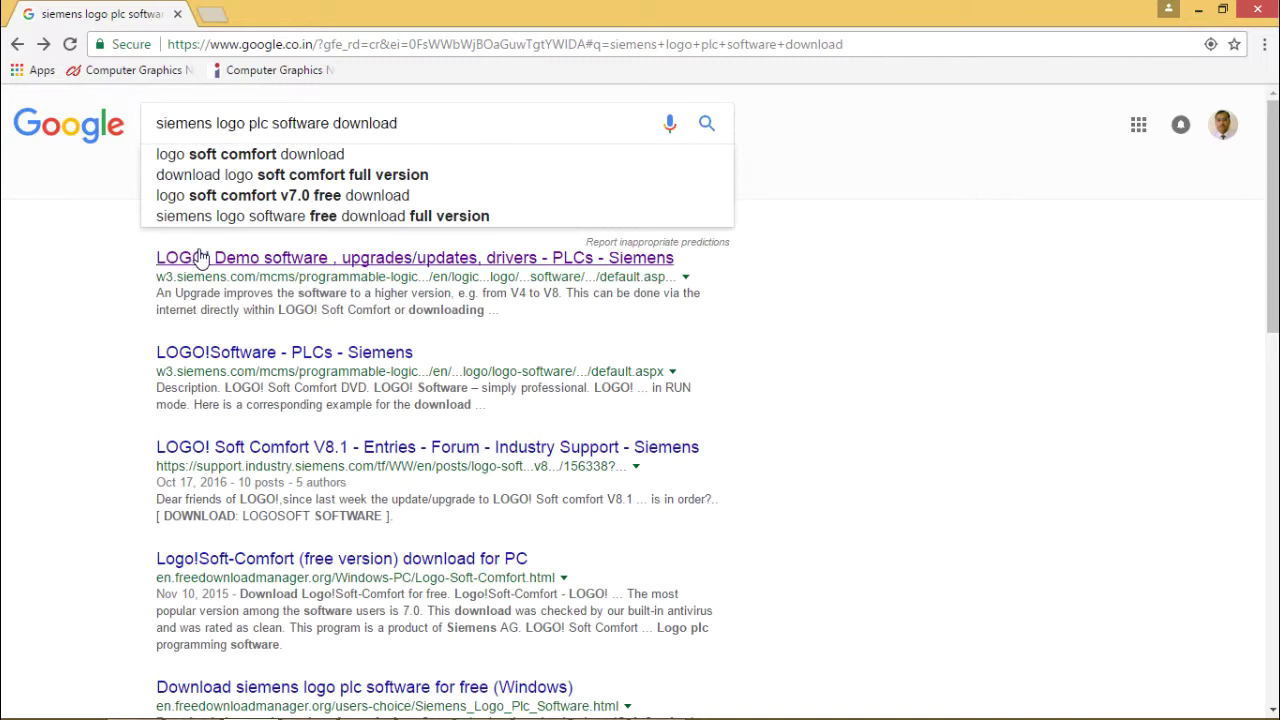
pyautogui.rightClick(308, 258)
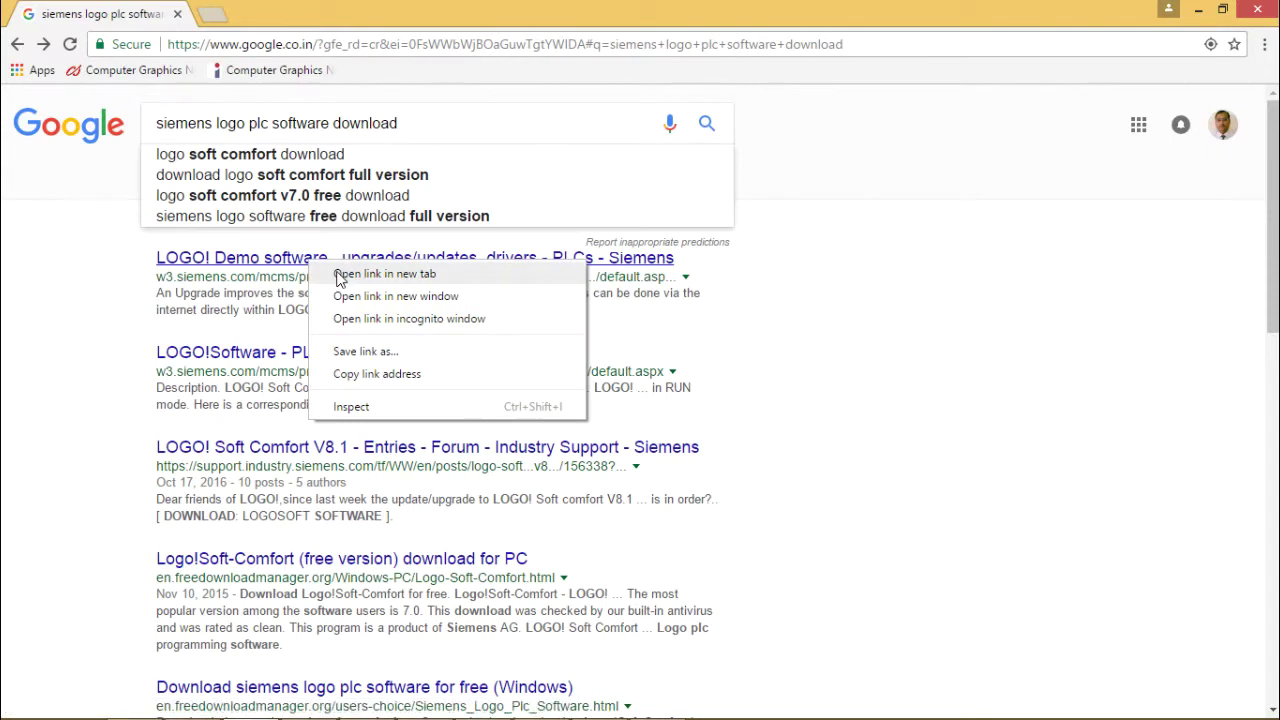
pyautogui.click(340, 272)
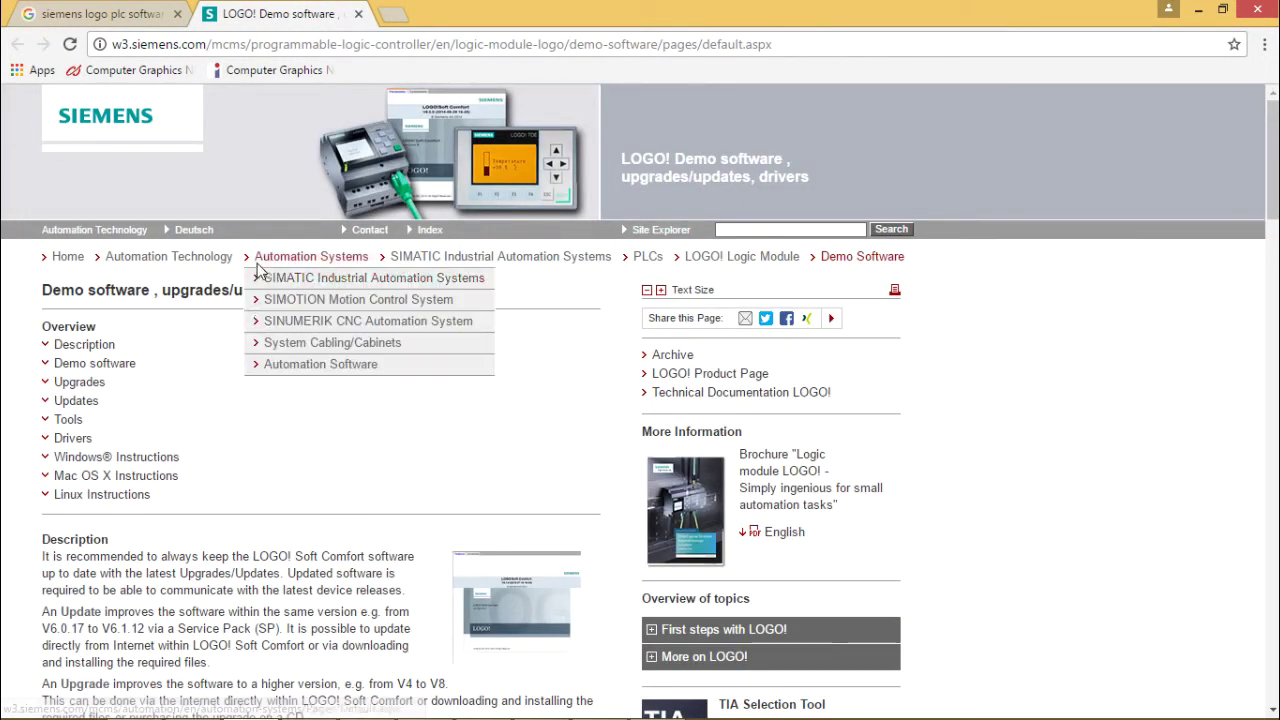
# - Start the 132 MB Windows 64-bit demo download, cancel it, and open the Software folder
pyautogui.scroll(-3, 255, 385)
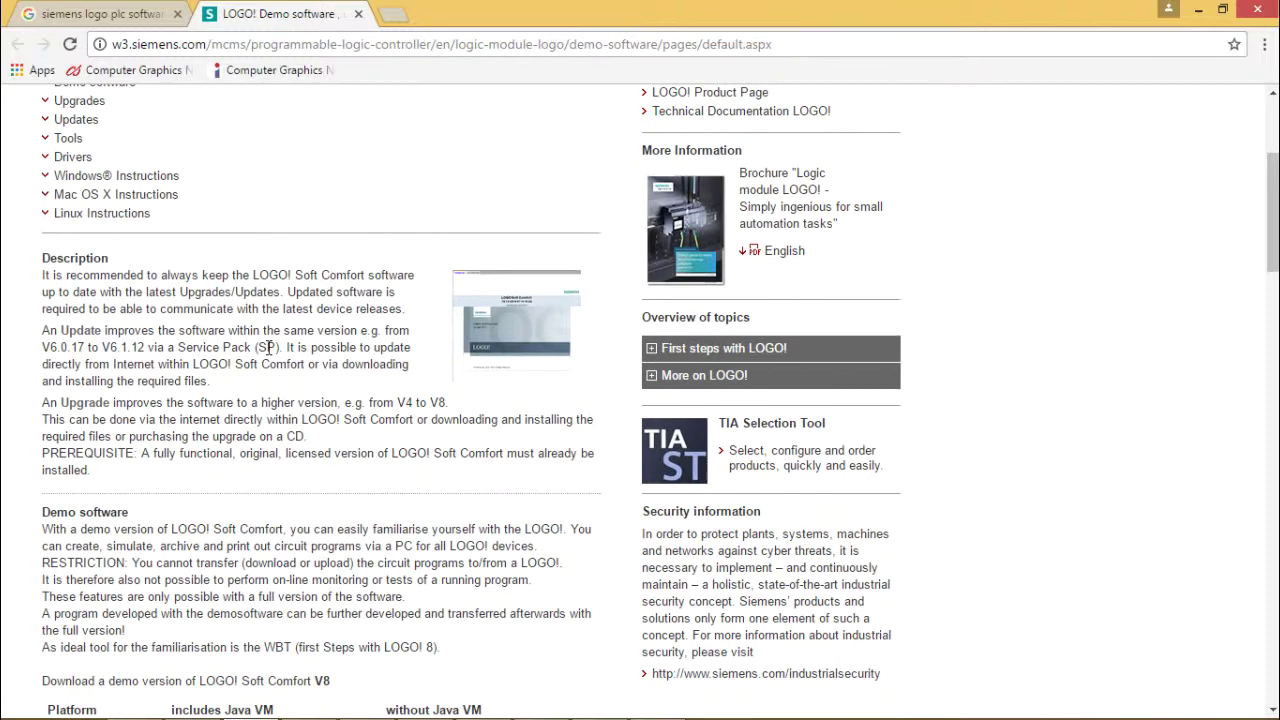
pyautogui.scroll(-4, 268, 347)
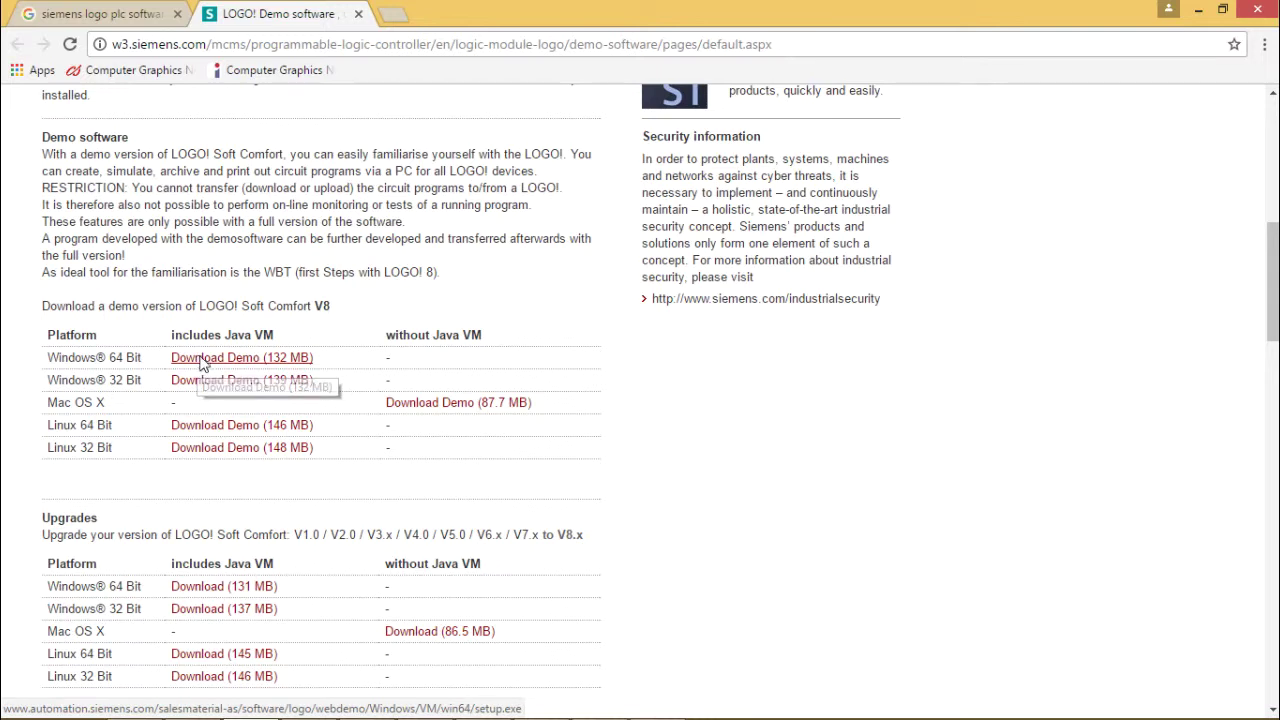
pyautogui.click(200, 362)
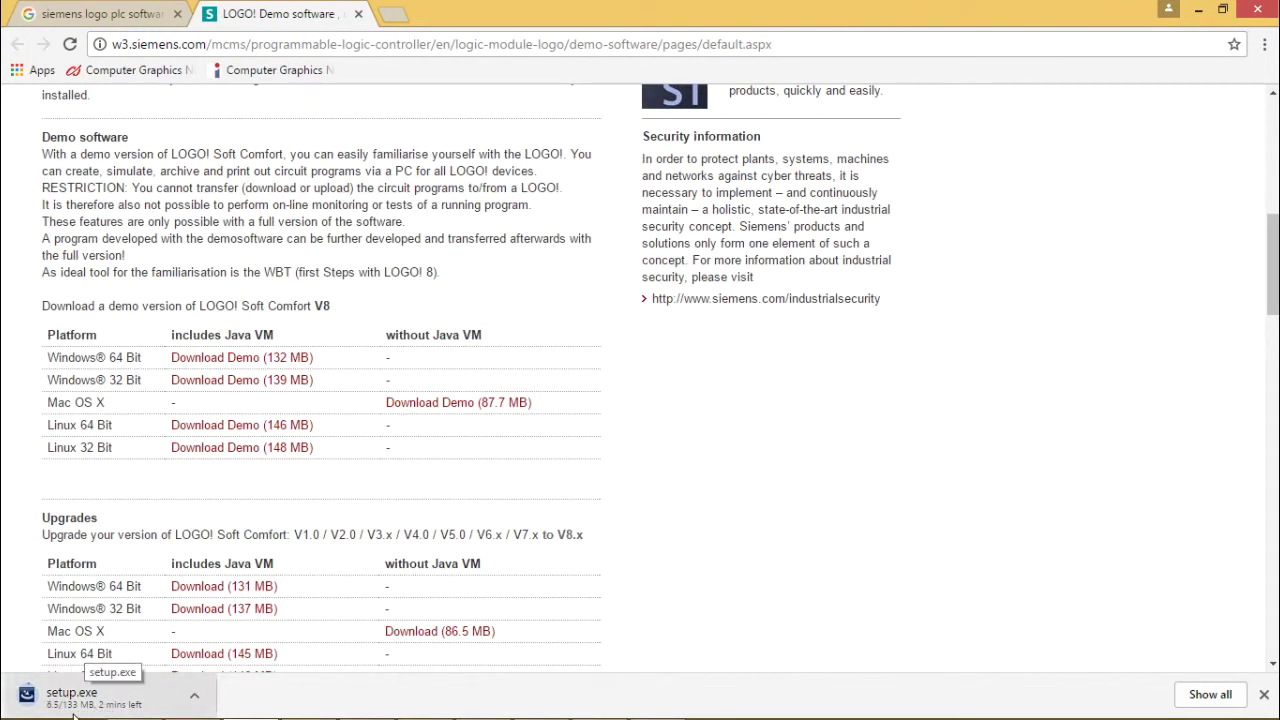
pyautogui.click(194, 700)
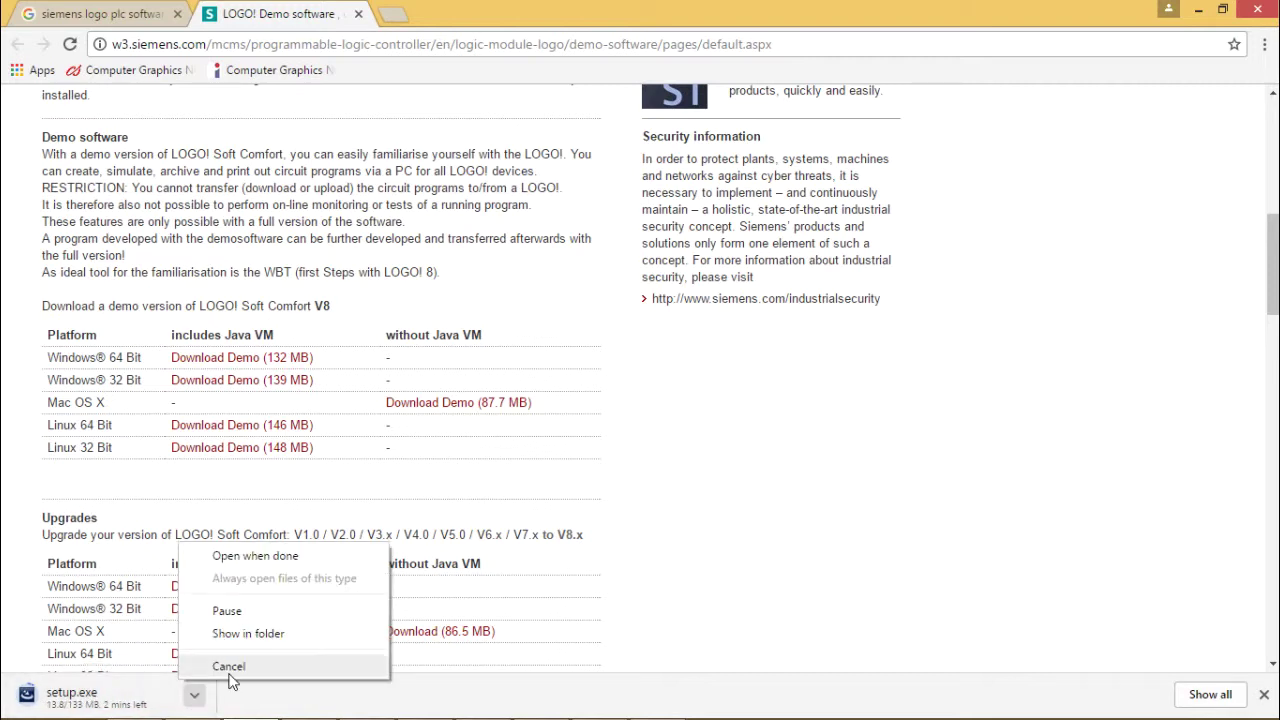
pyautogui.click(230, 670)
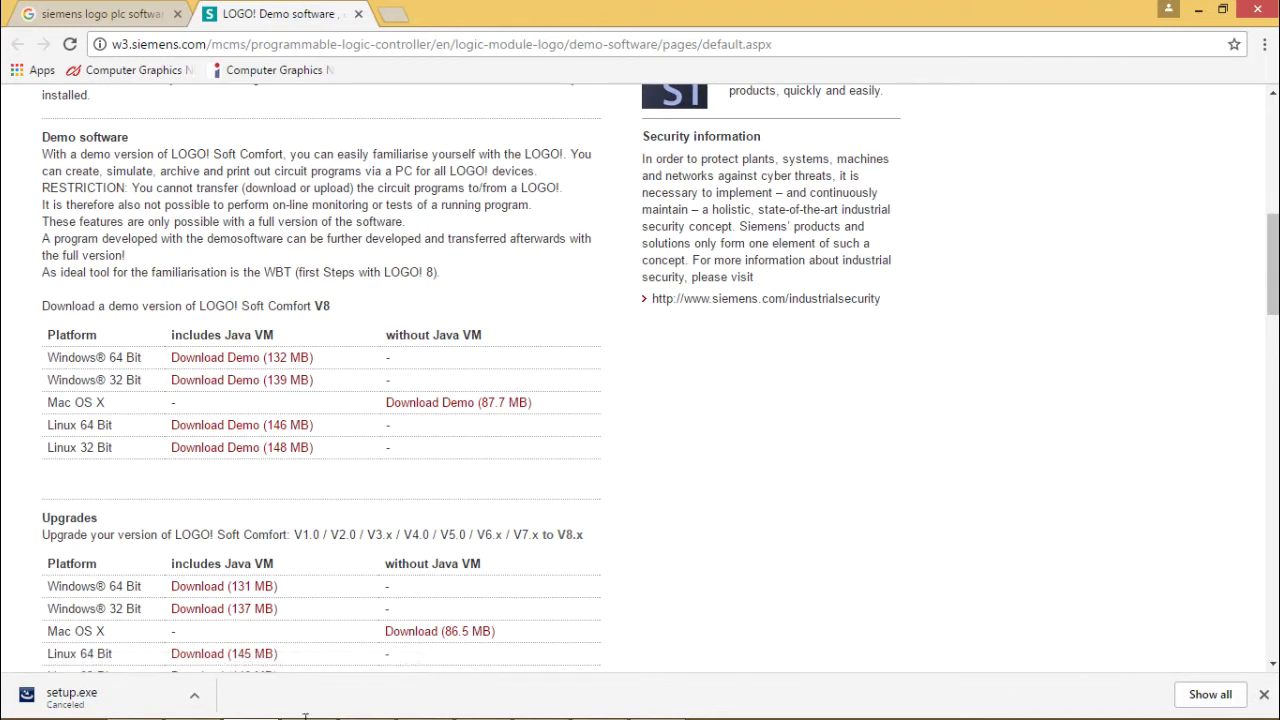
pyautogui.moveTo(200, 712)
pyautogui.click(135, 700)
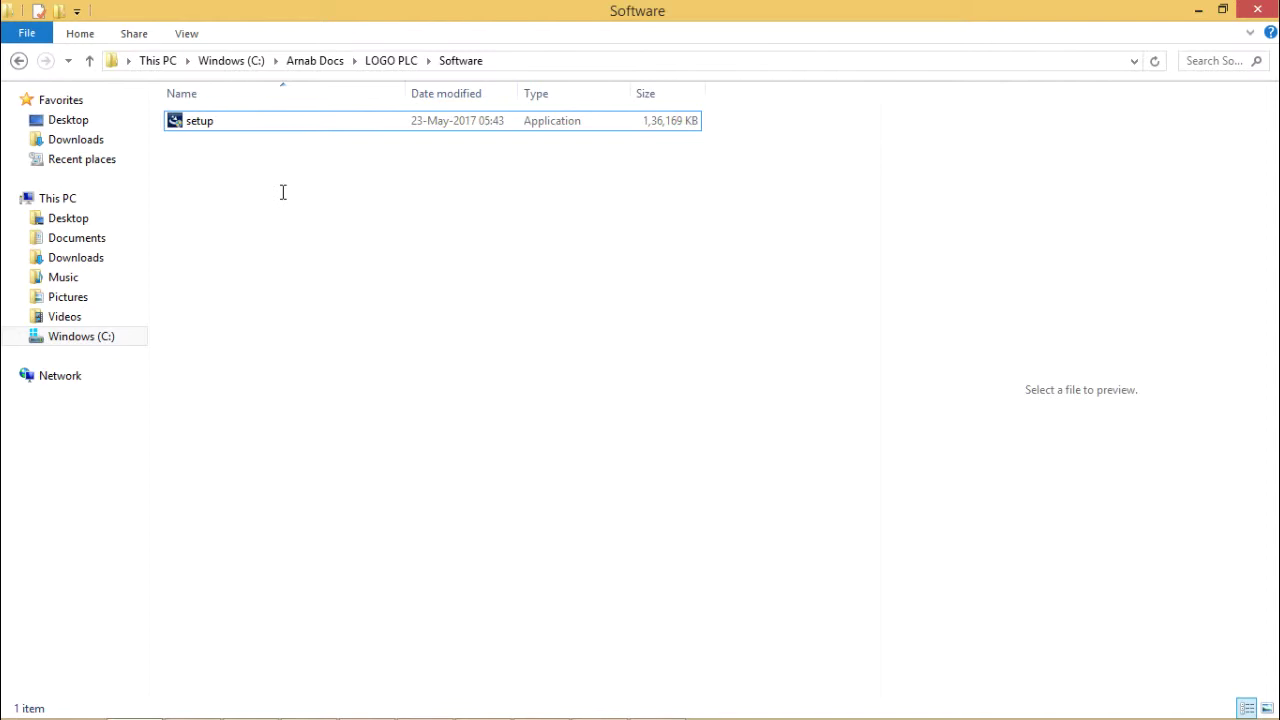
# - Run setup from the Software folder to launch the LOGO!Soft Comfort 8.0 installer
pyautogui.click(196, 124)
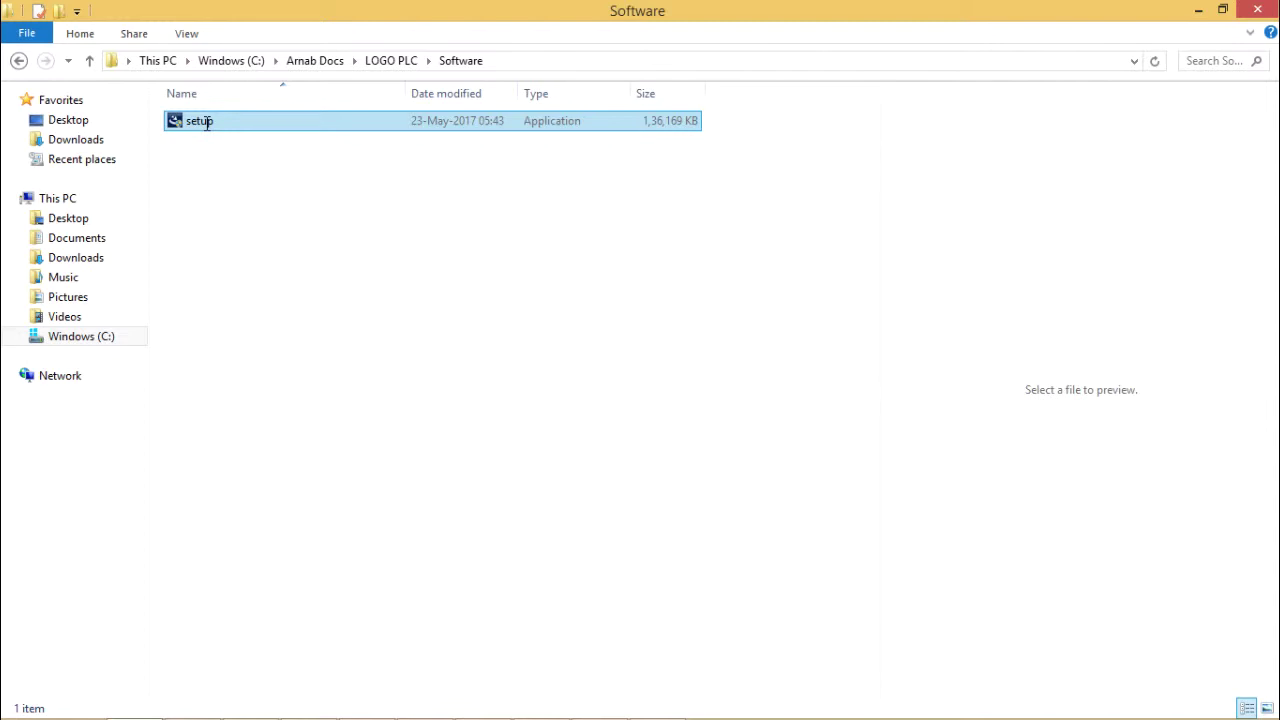
pyautogui.doubleClick(207, 122)
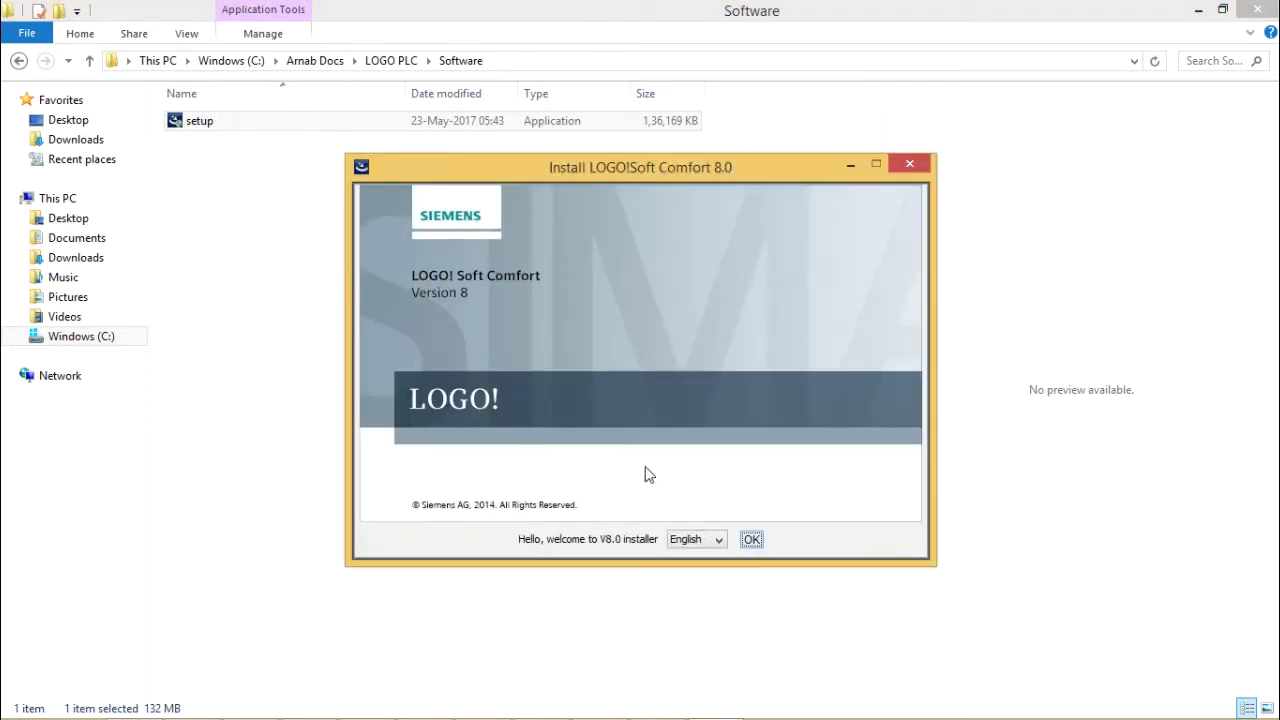
# - Confirm English, accept the licence agreement, and advance to the install folder page
pyautogui.click(752, 540)
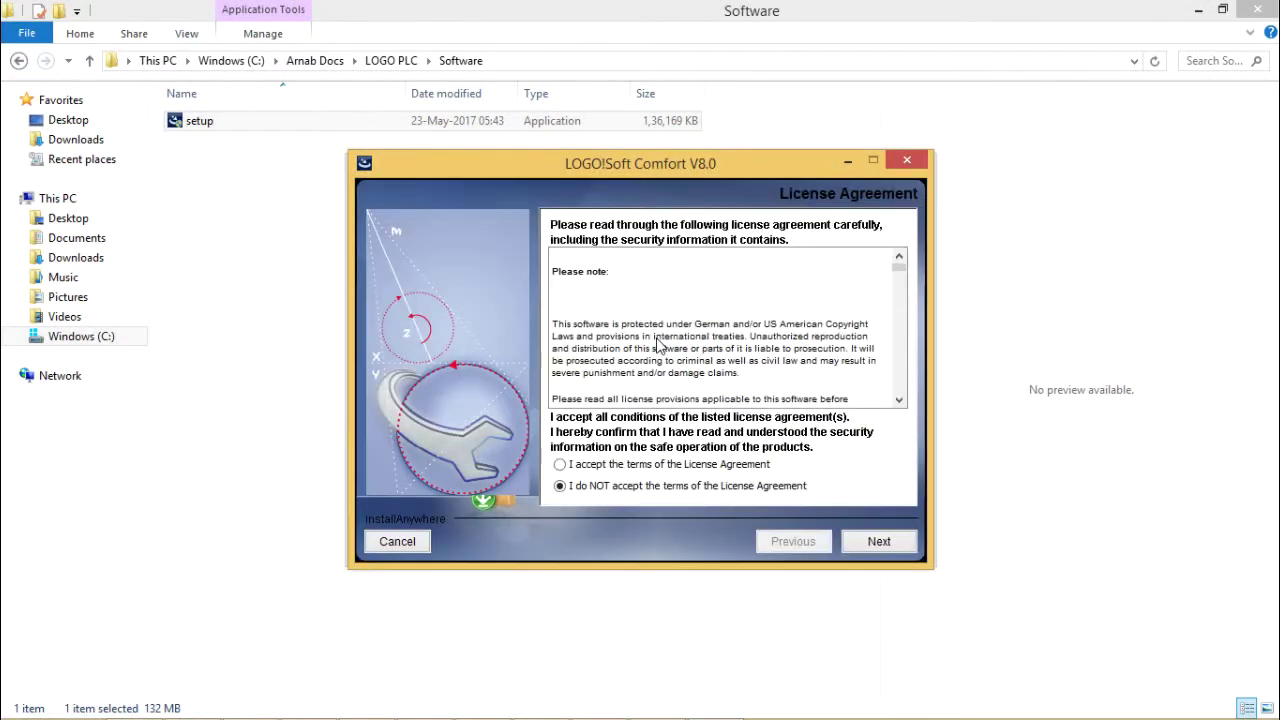
pyautogui.click(594, 466)
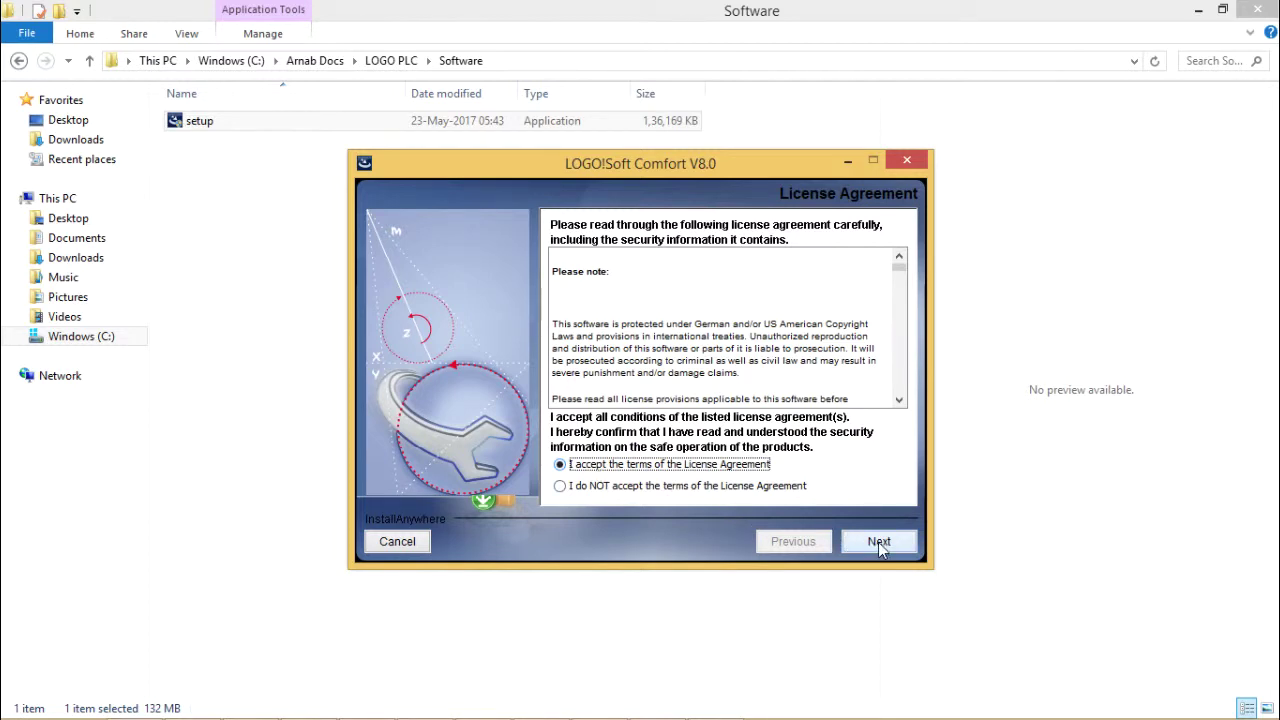
pyautogui.click(878, 542)
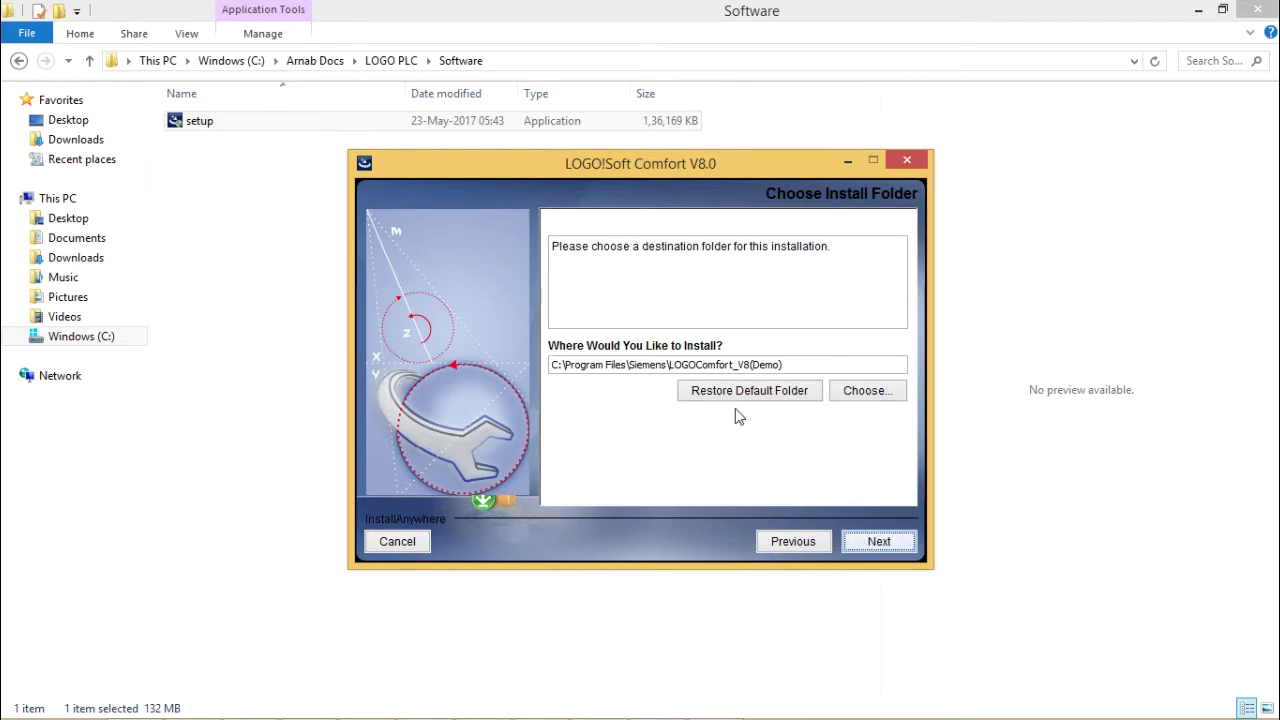
# - Install into the default folder with a desktop shortcut, skipping the USB cable driver, and finish
pyautogui.click(879, 542)
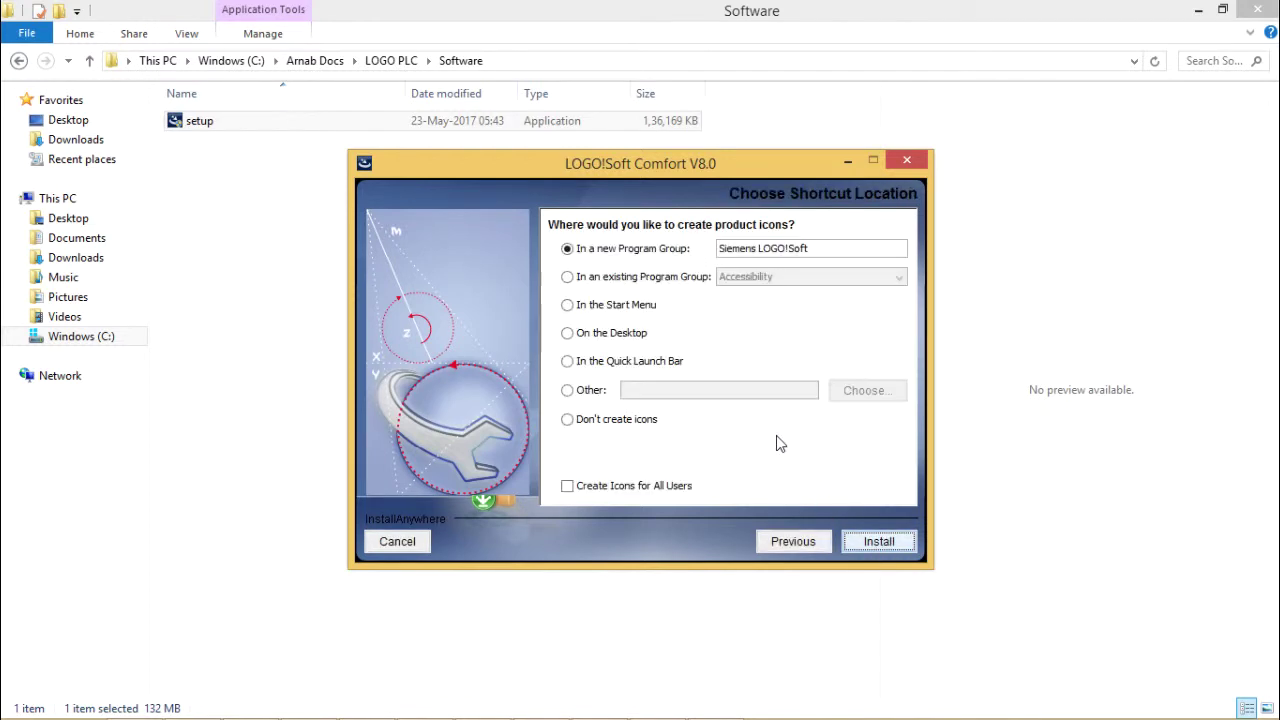
pyautogui.click(574, 337)
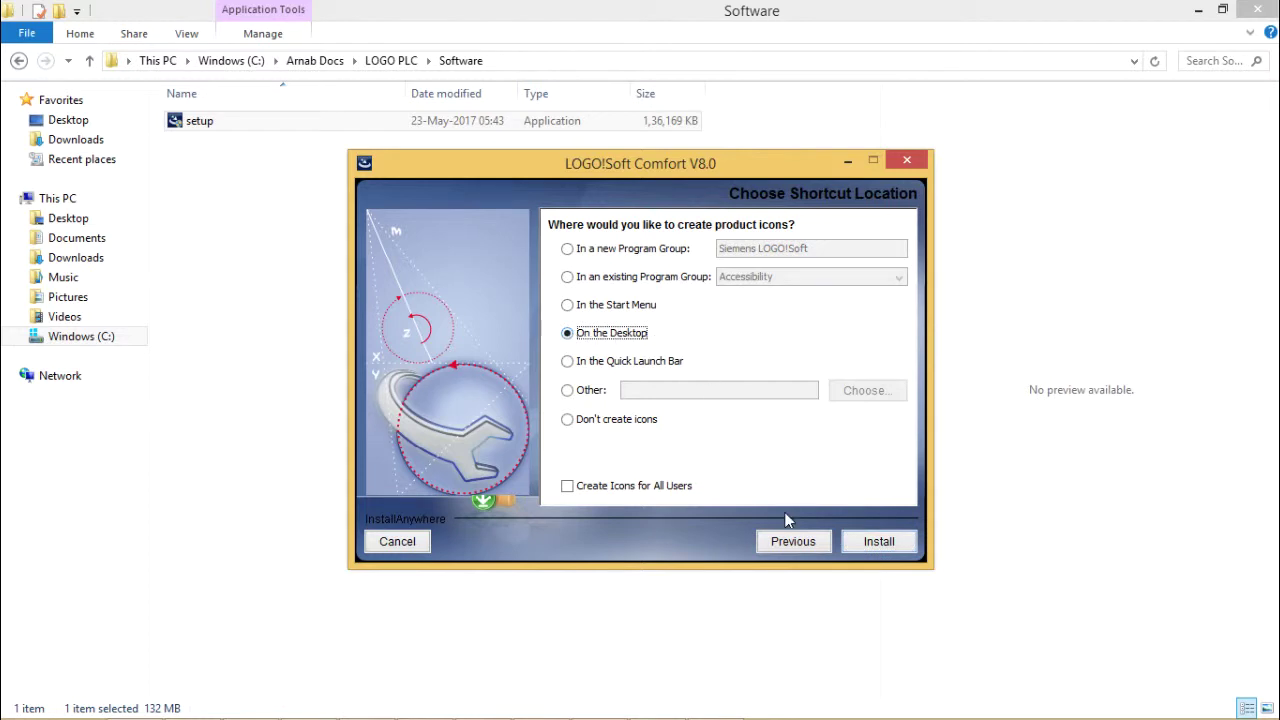
pyautogui.click(876, 541)
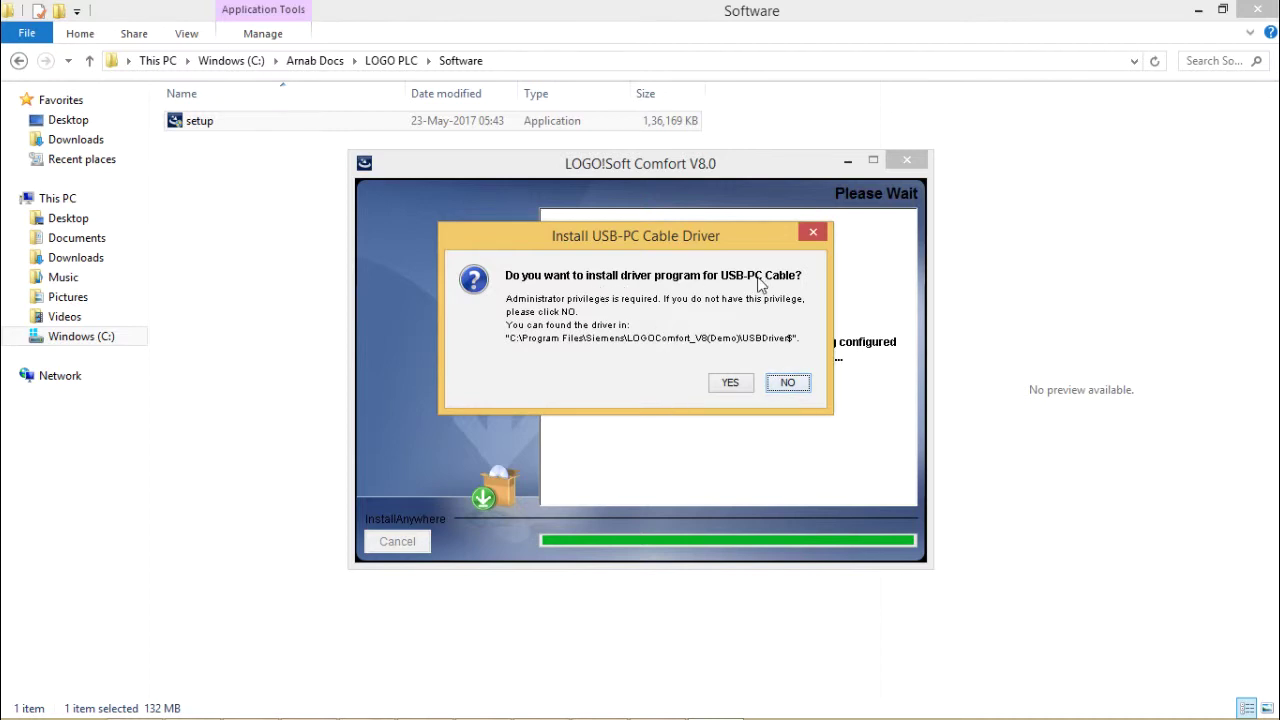
pyautogui.click(788, 385)
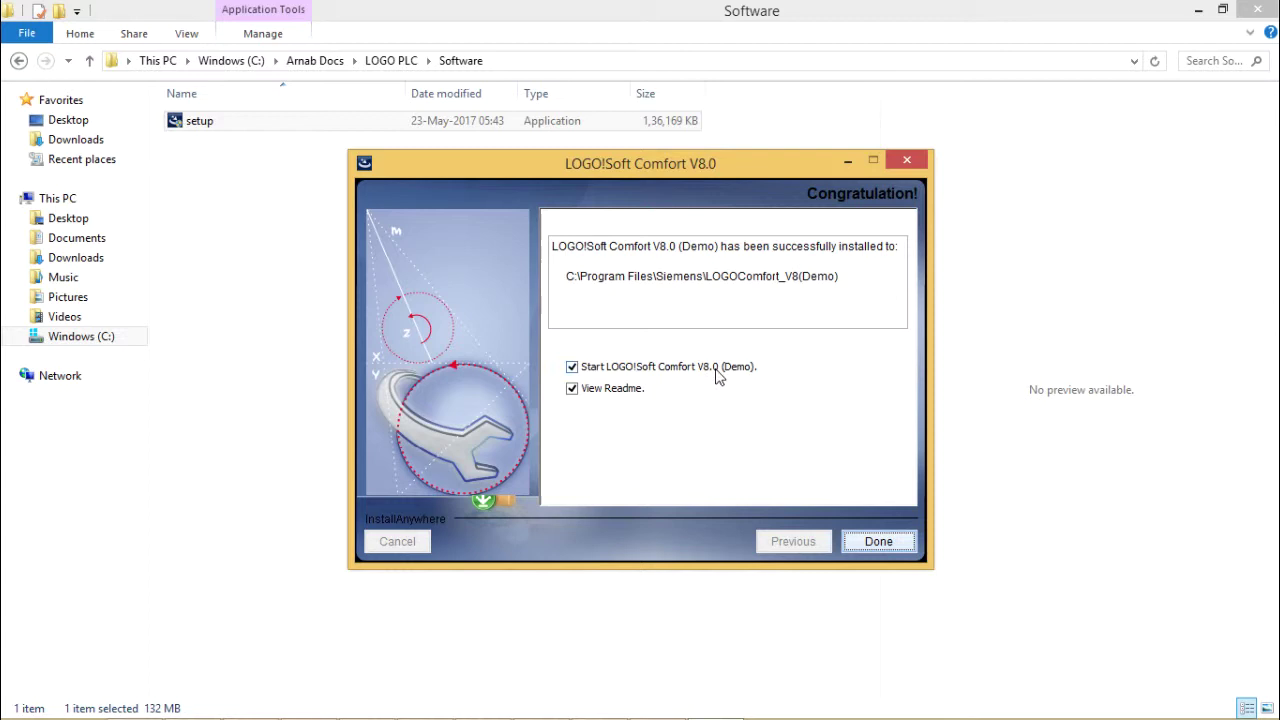
pyautogui.click(878, 545)
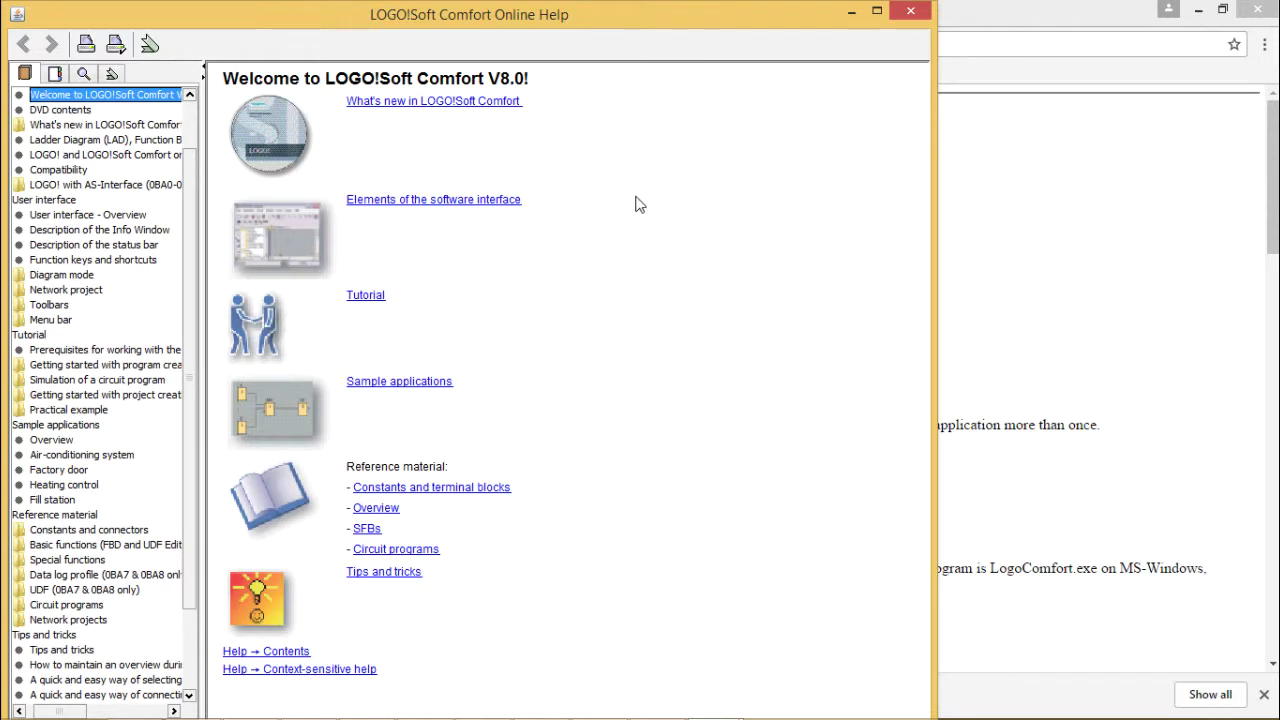
# - Minimize the Online Help window to reveal the empty Circuit Diagram1
pyautogui.click(852, 14)
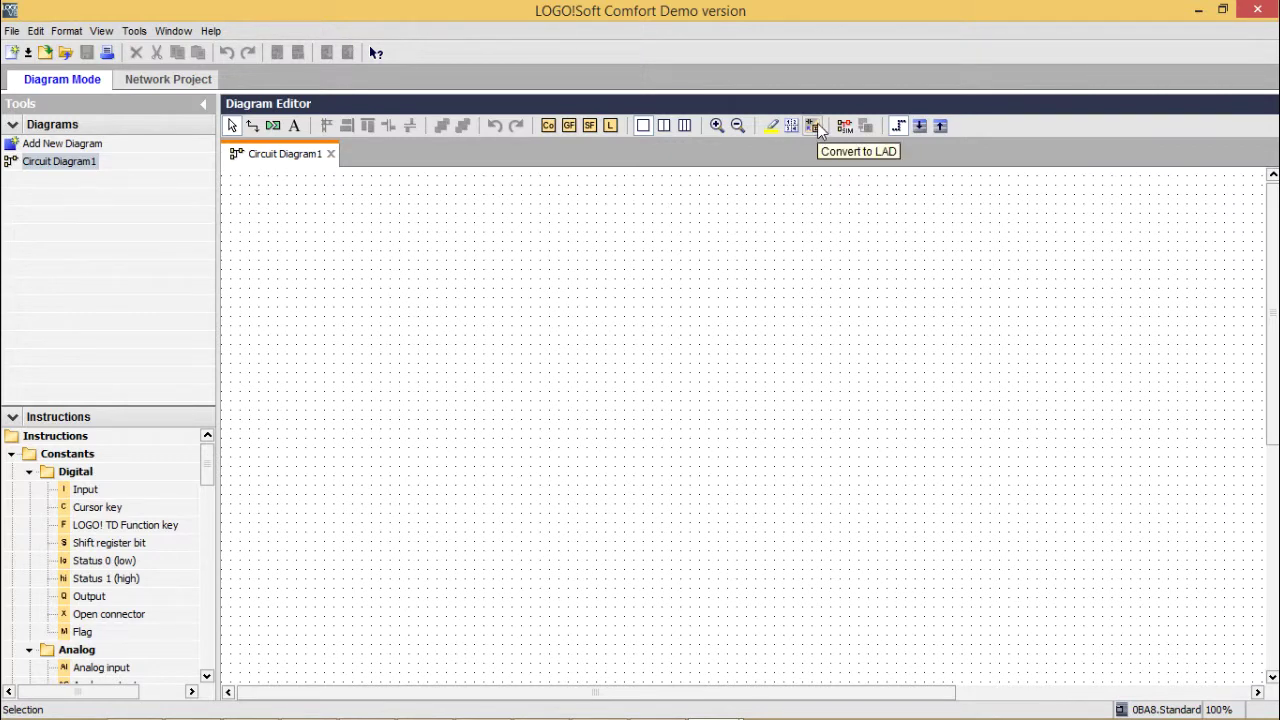
# - Convert to a new empty ladder diagram, Circuit Diagram2, and enlarge the instruction list
pyautogui.click(814, 127)
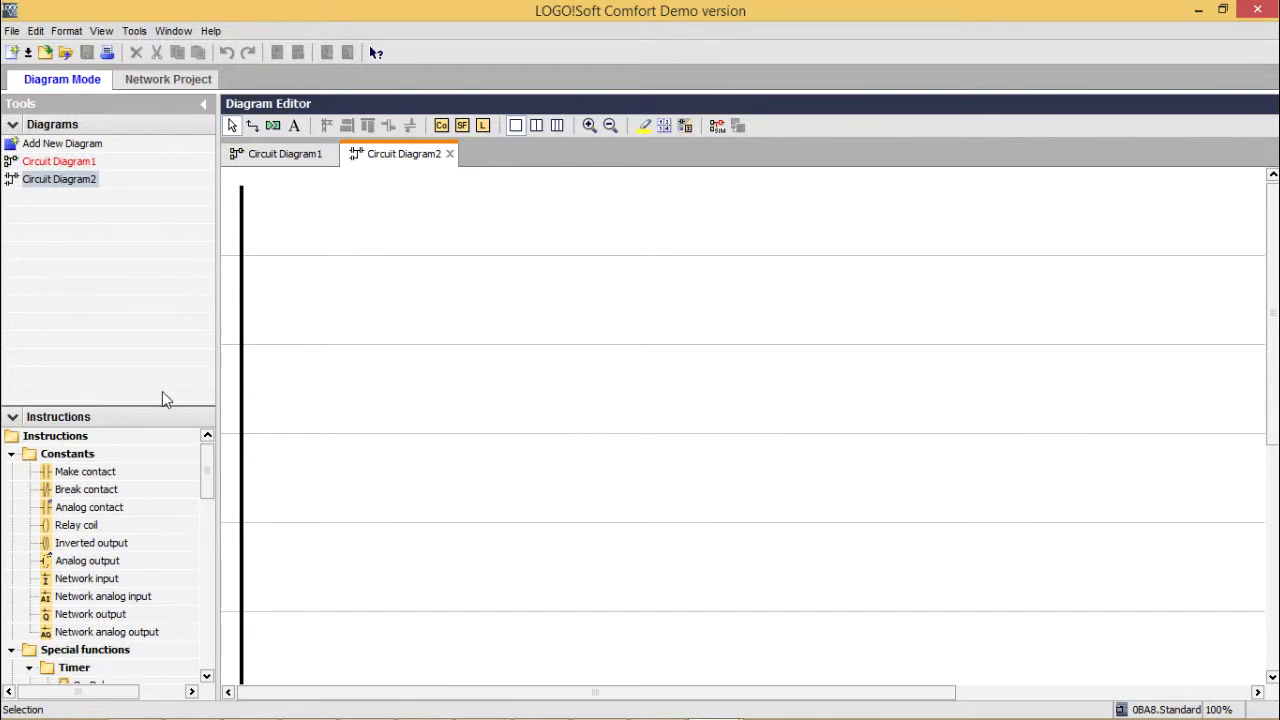
pyautogui.moveTo(143, 406); pyautogui.dragTo(150, 197)
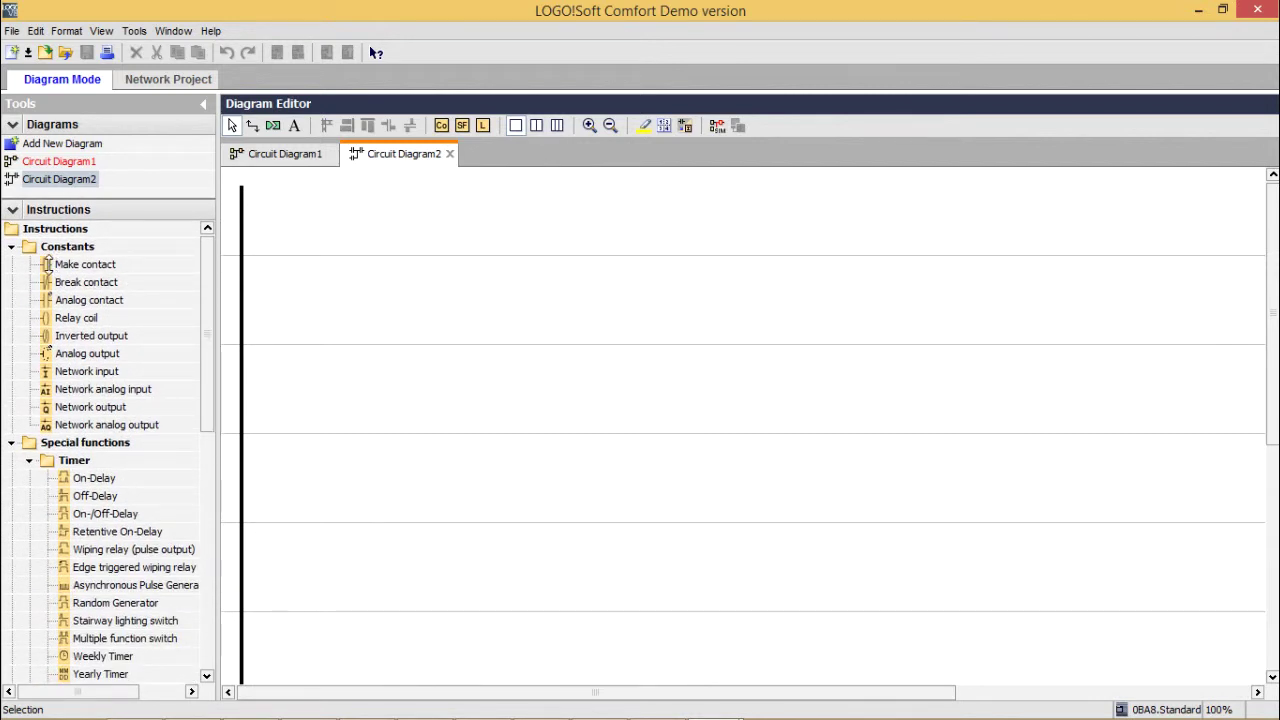
# - Place make contacts I1 and I2 one after the other on the first rung
pyautogui.click(47, 264)
pyautogui.click(342, 276)
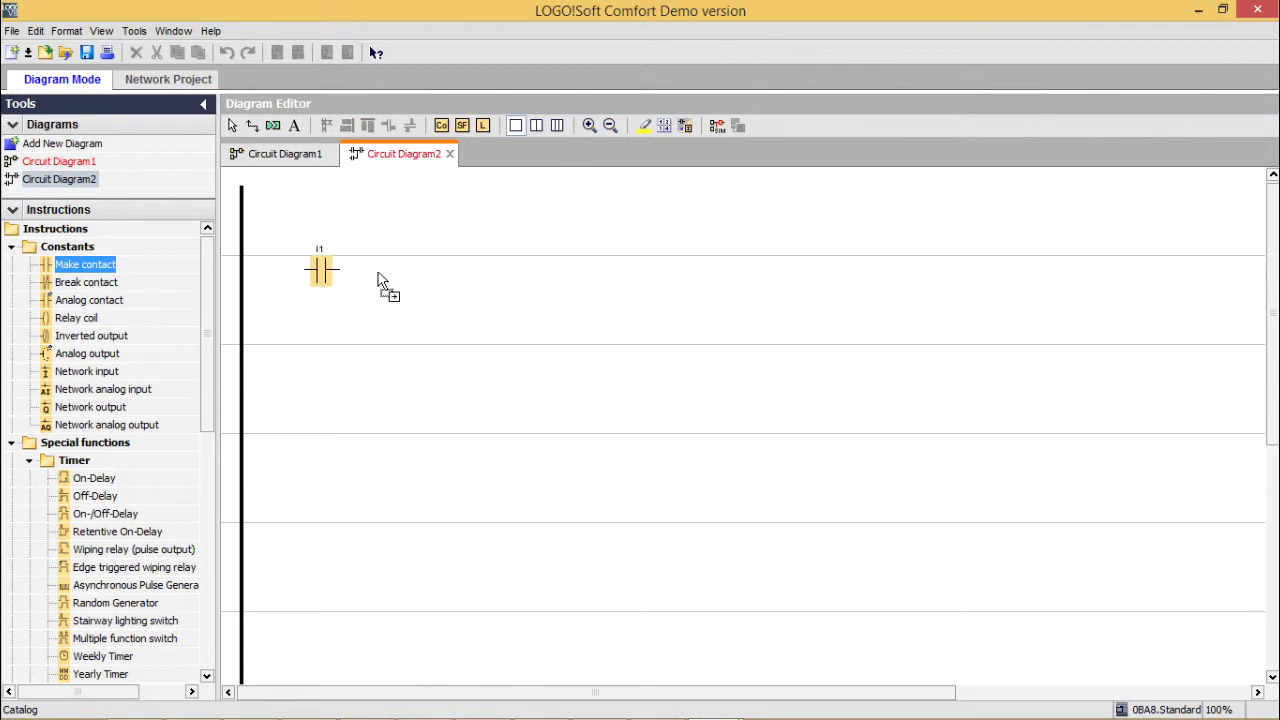
pyautogui.moveTo(378, 278); pyautogui.dragTo(330, 198)
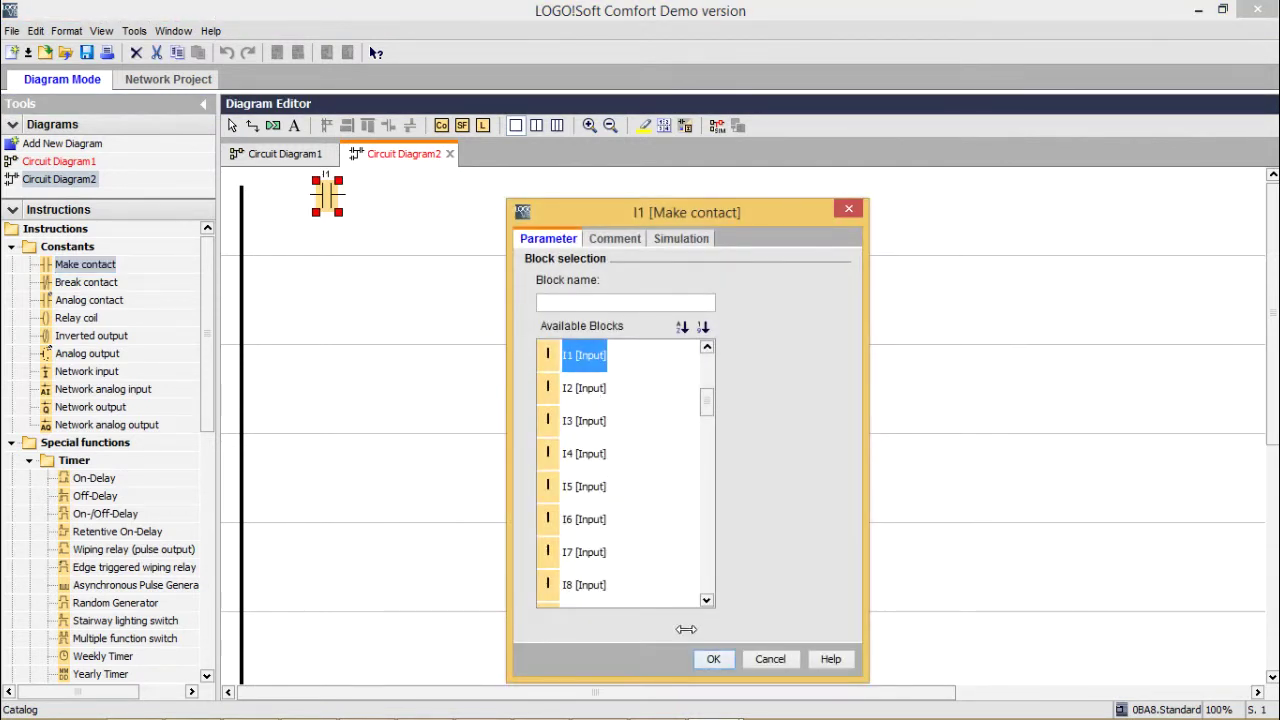
pyautogui.click(713, 659)
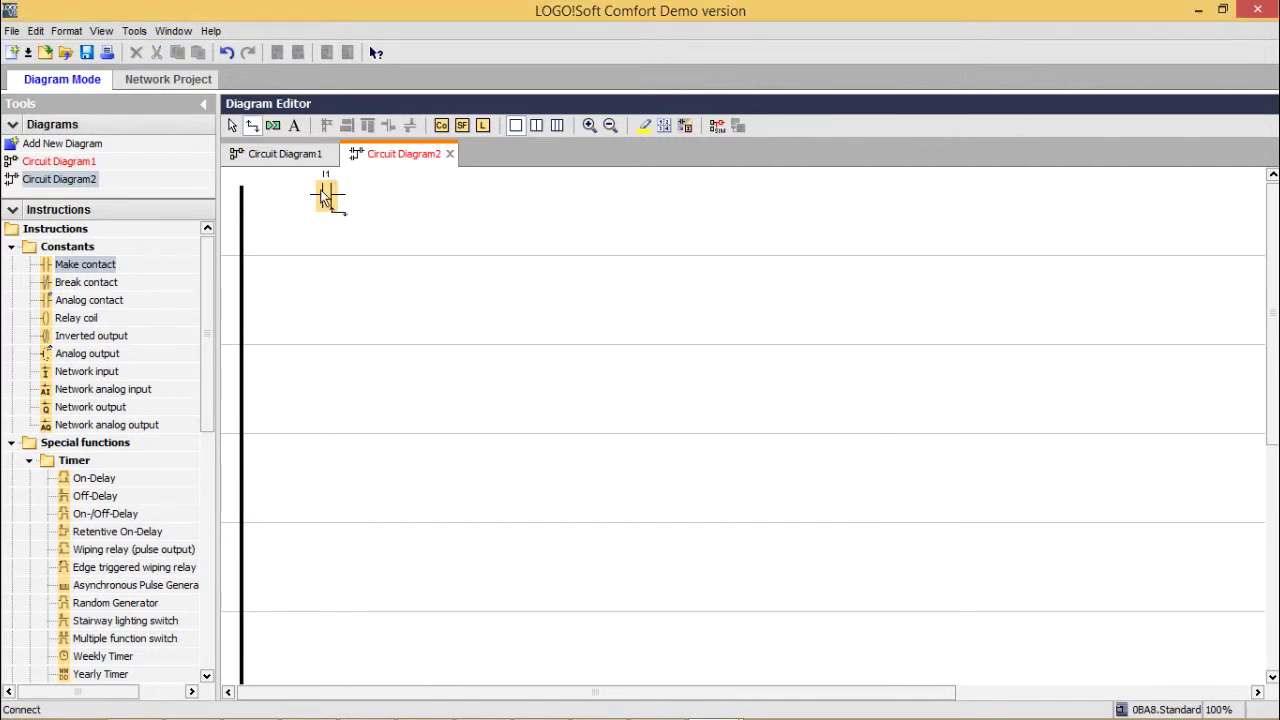
pyautogui.moveTo(323, 189); pyautogui.dragTo(369, 281)
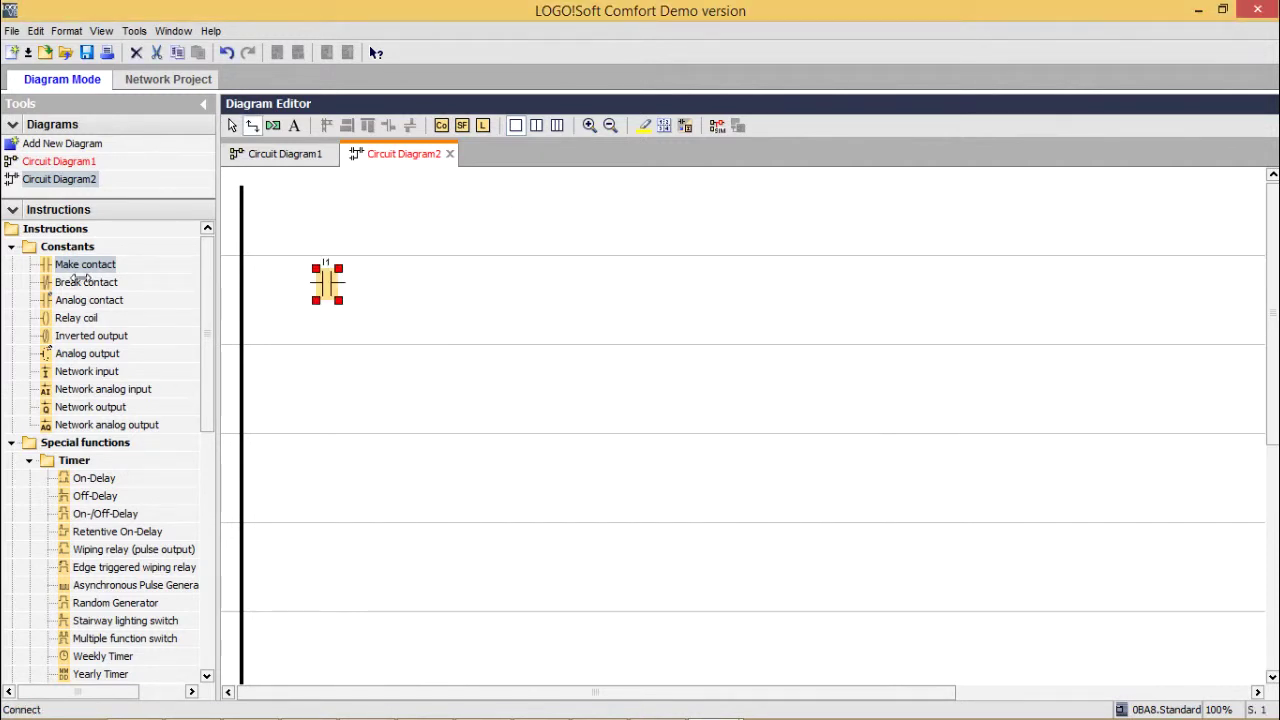
pyautogui.click(66, 264)
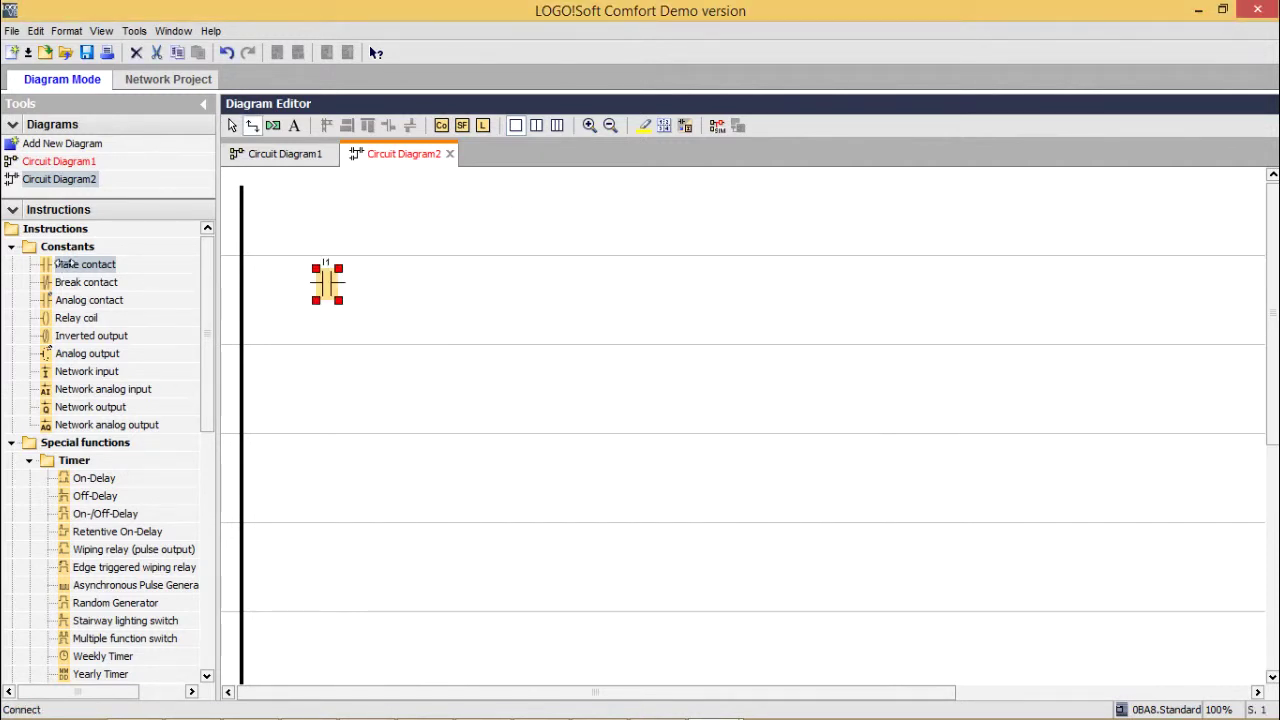
pyautogui.click(475, 293)
pyautogui.click(584, 388)
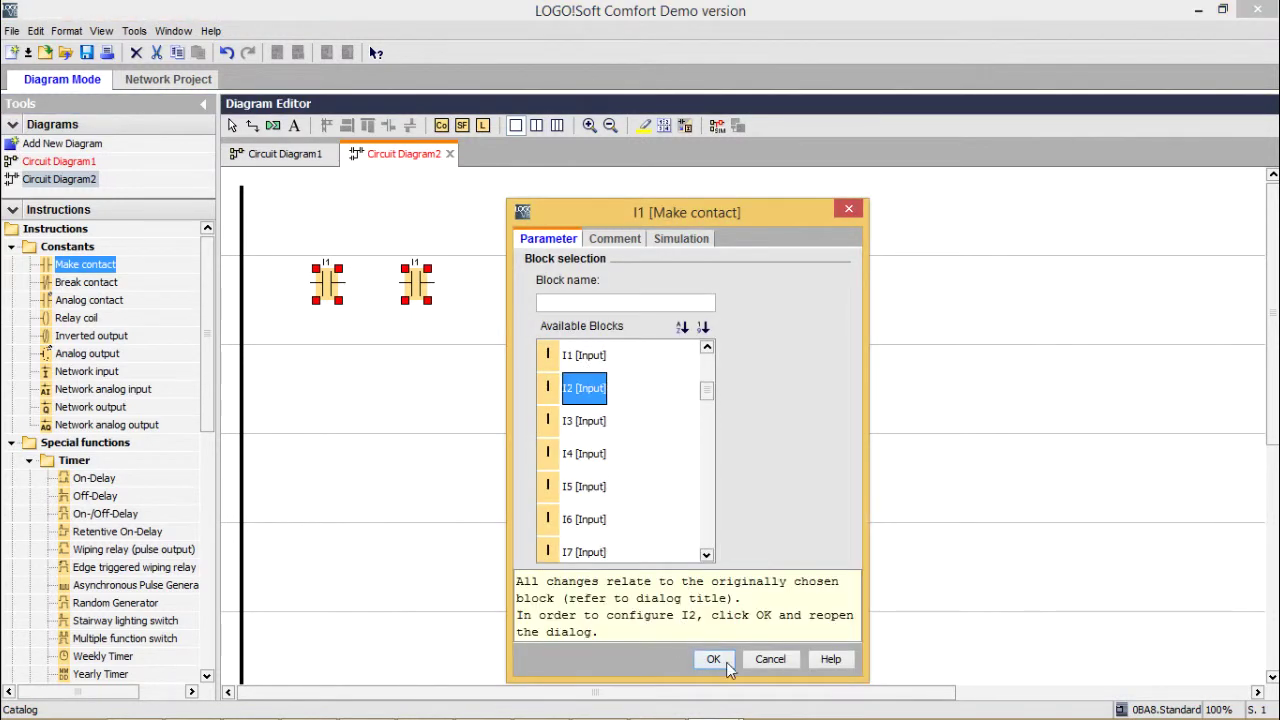
pyautogui.click(713, 659)
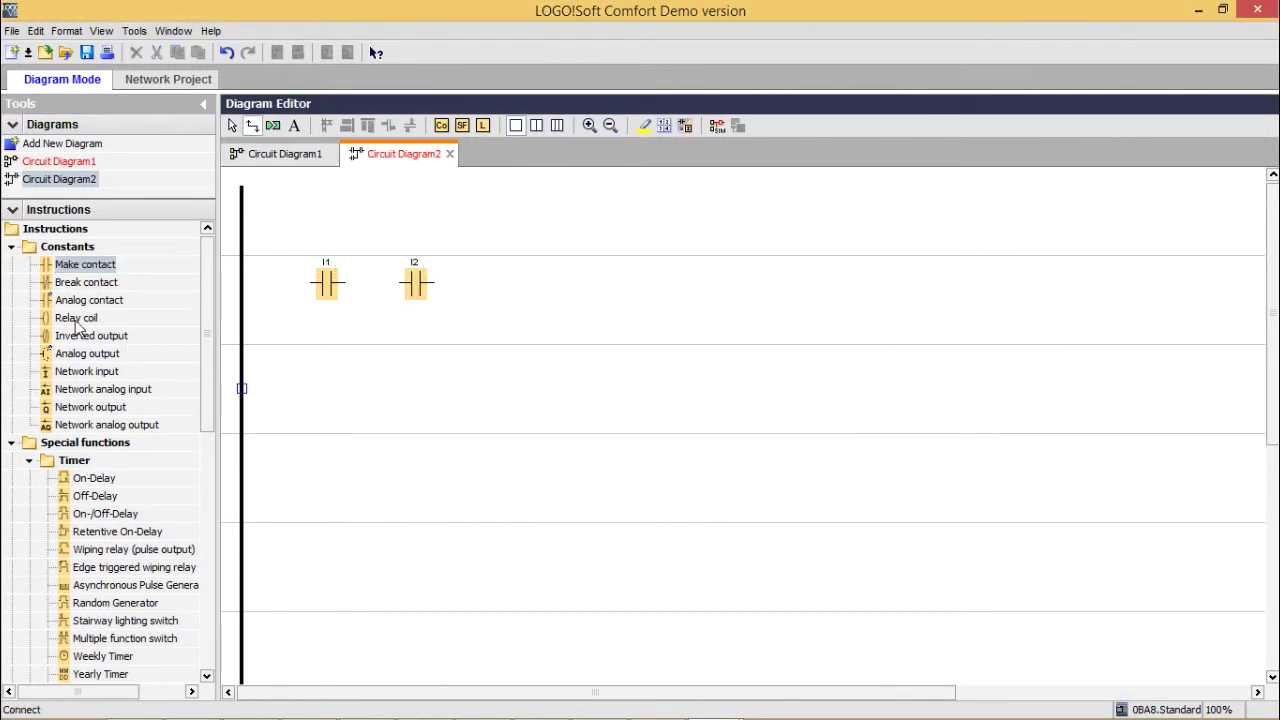
# - Add relay coil Q1 after I2 and wire the power rail through I1 to I2
pyautogui.click(78, 318)
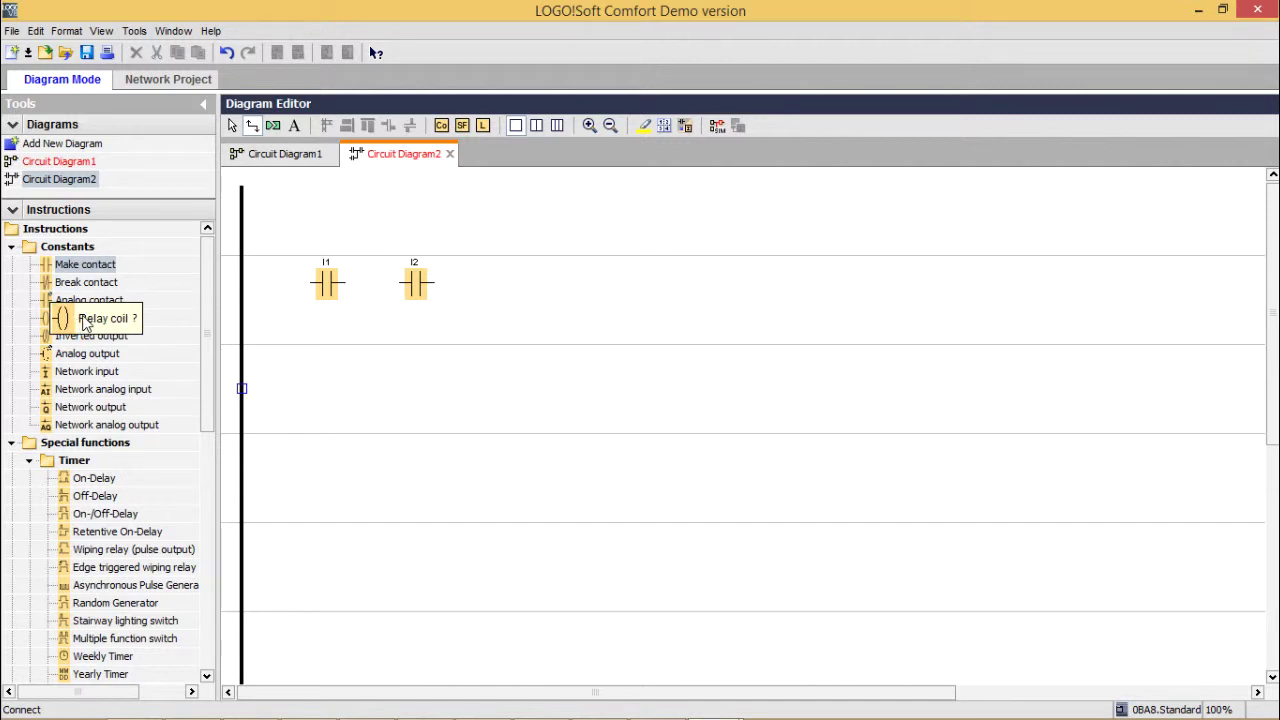
pyautogui.click(551, 289)
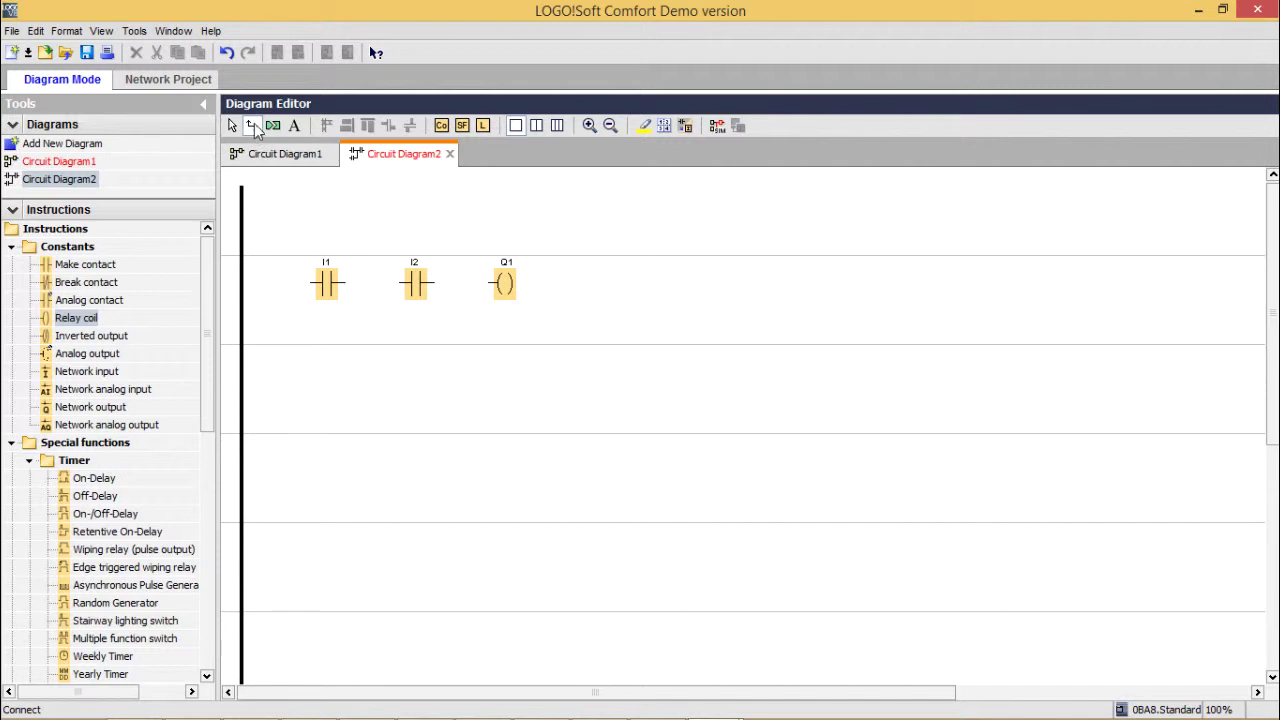
pyautogui.moveTo(243, 283); pyautogui.dragTo(313, 285)
pyautogui.moveTo(340, 285); pyautogui.dragTo(520, 286)
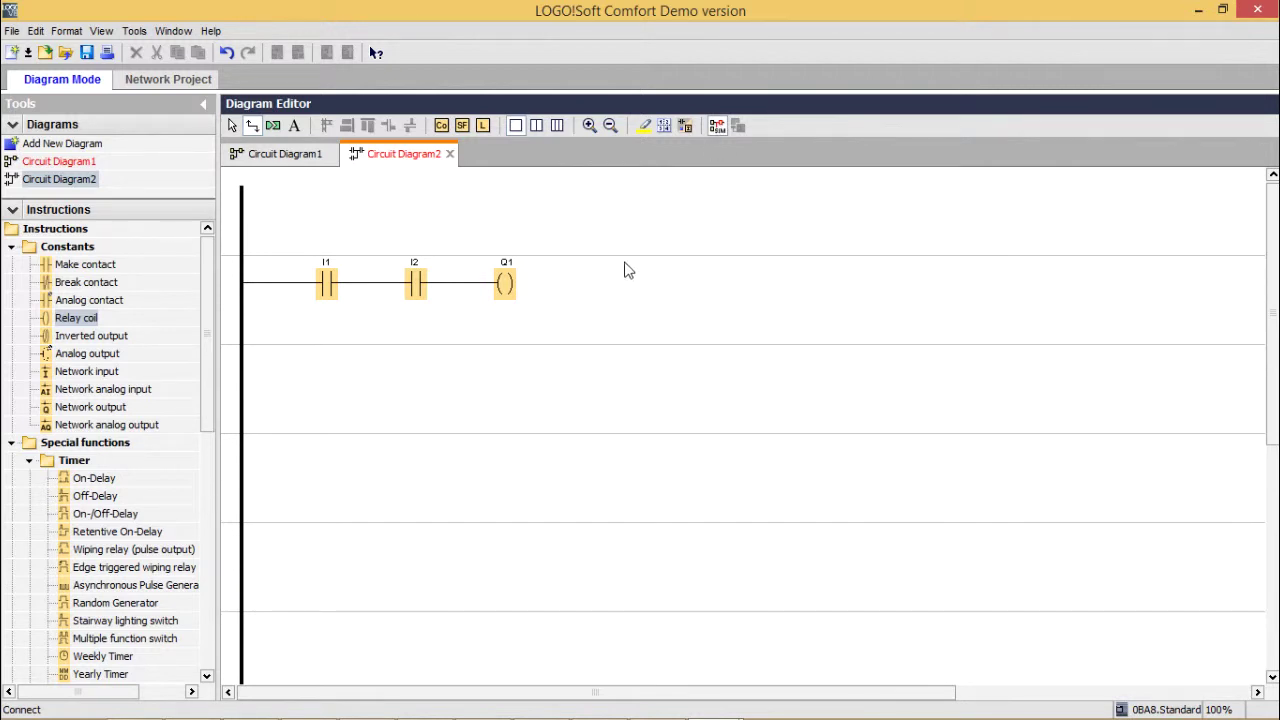
# - Start and run the simulation, switching input I1 on and back off
pyautogui.press('F3')
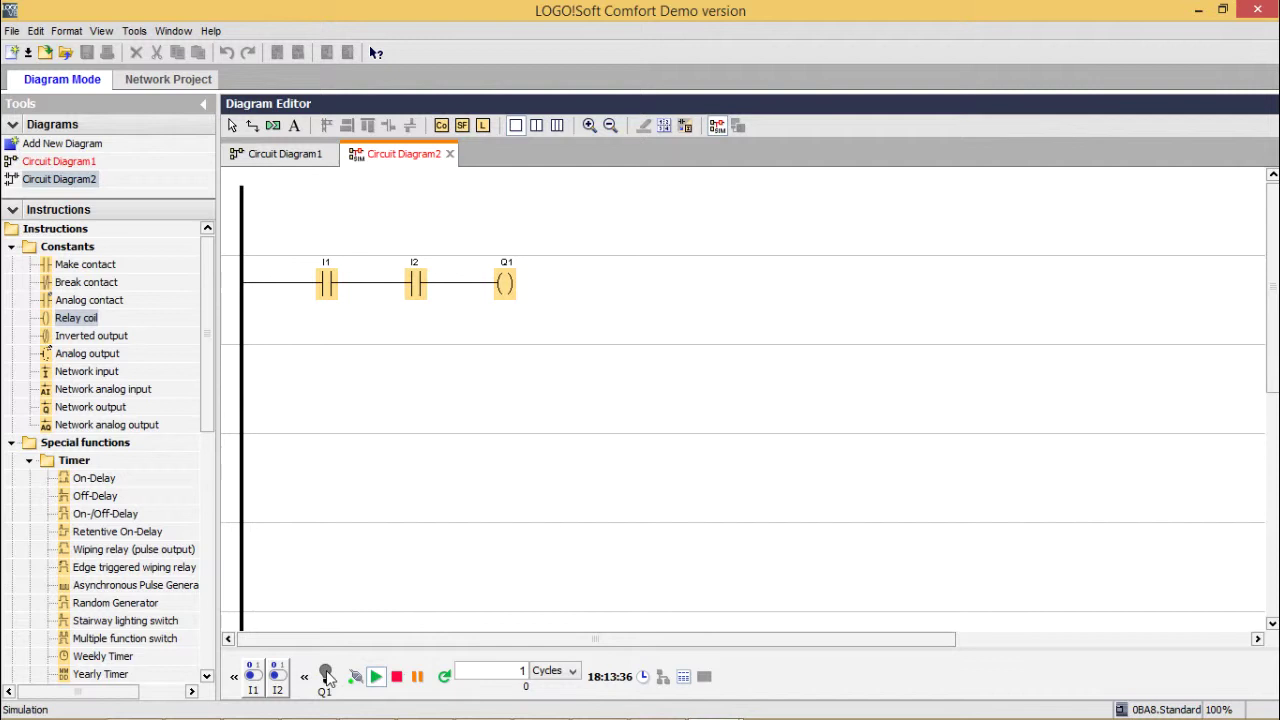
pyautogui.click(256, 684)
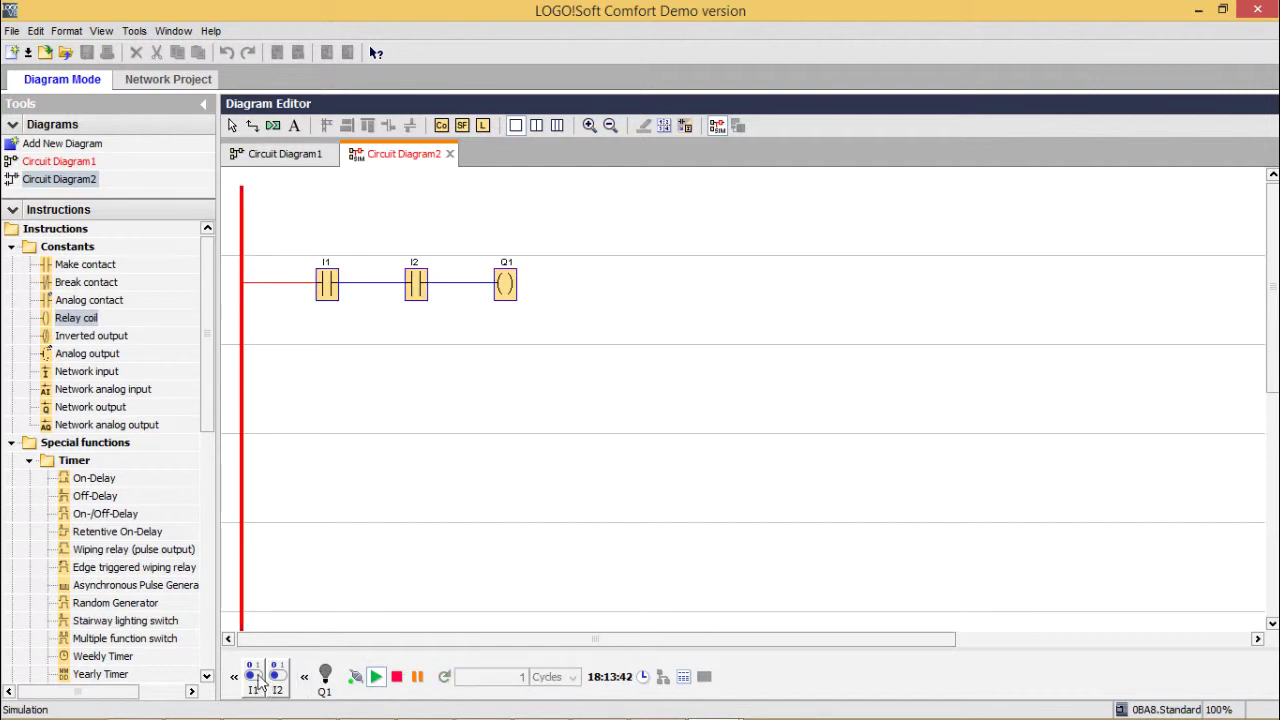
pyautogui.click(256, 684)
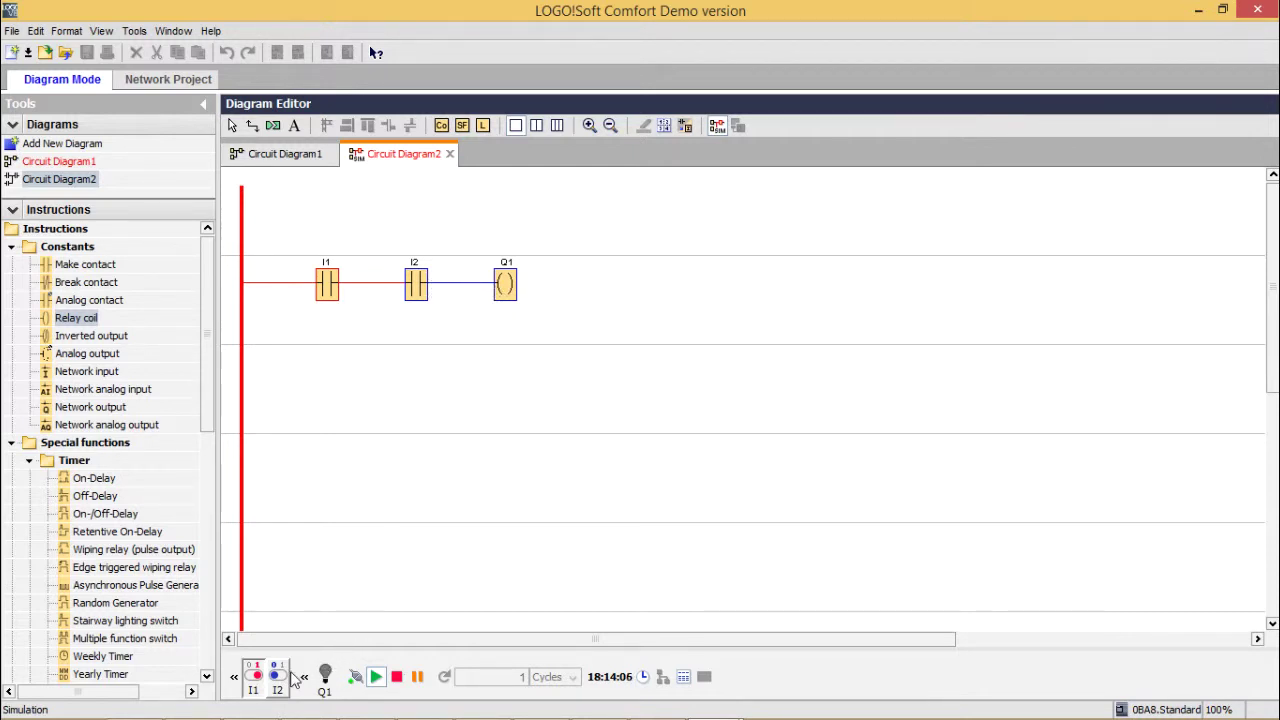
pyautogui.click(255, 677)
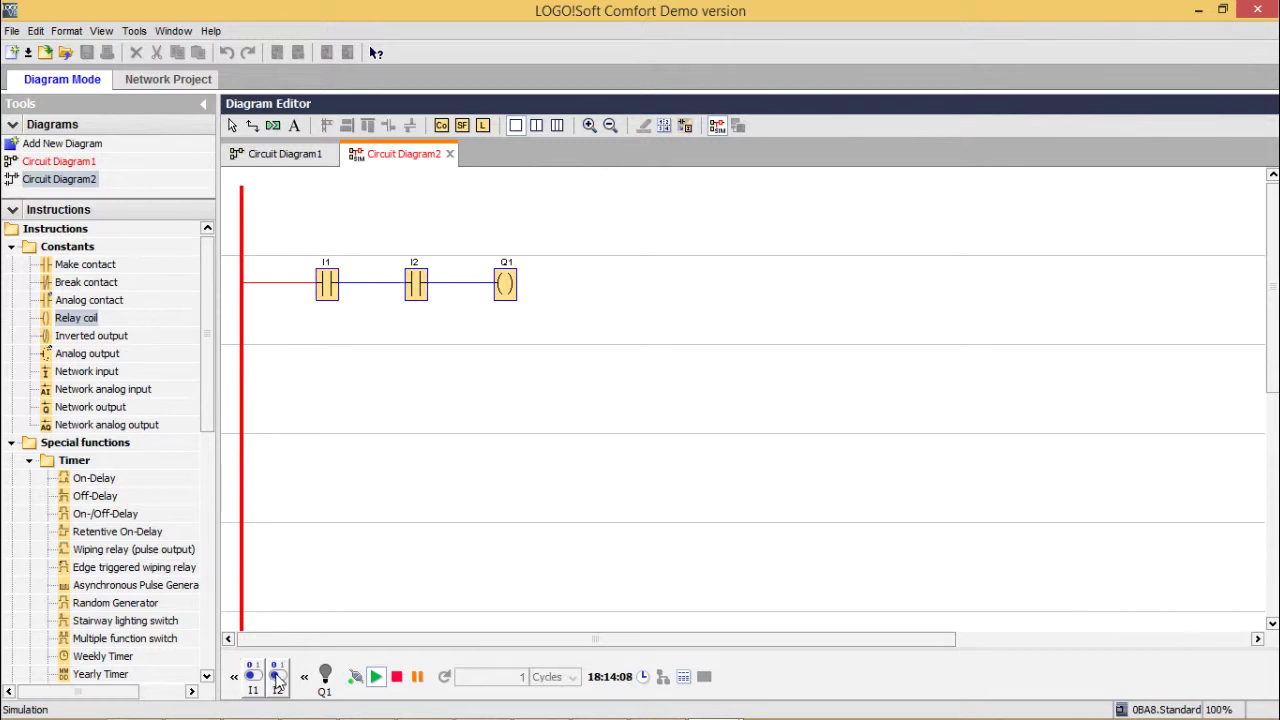
# - Toggle I2, then switch both I1 and I2 on so Q1 lights
pyautogui.click(277, 676)
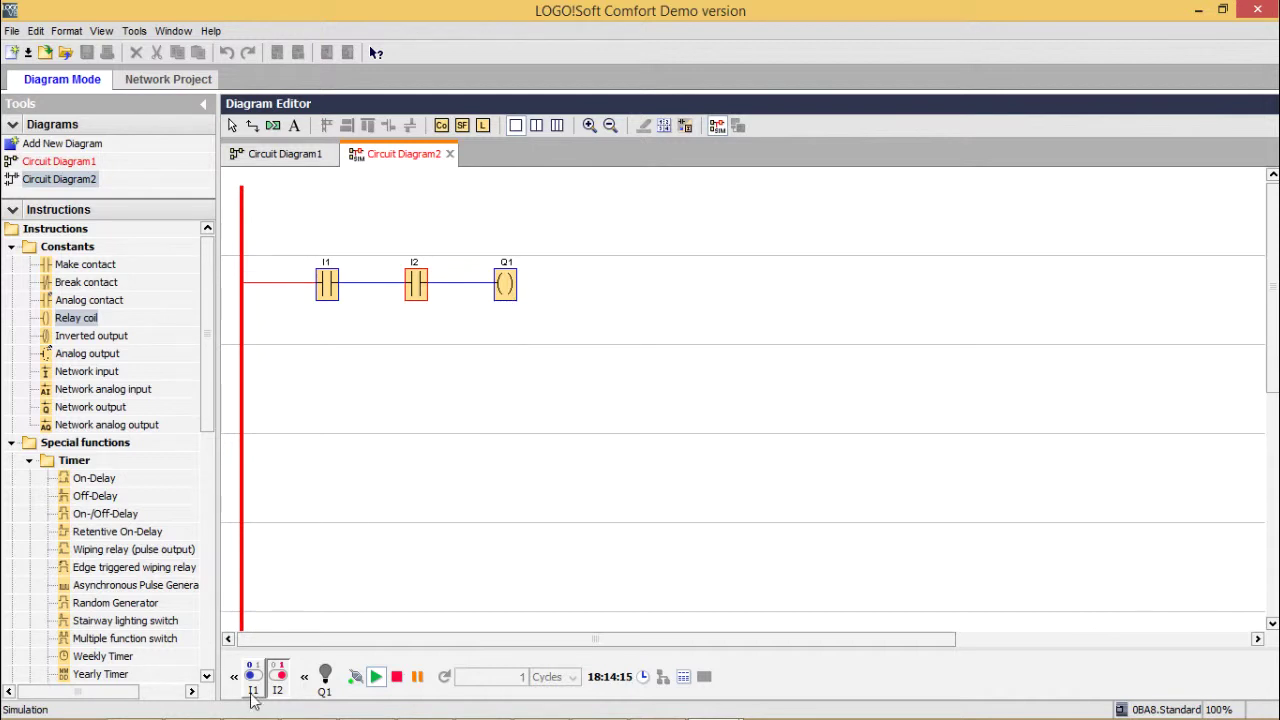
pyautogui.click(279, 679)
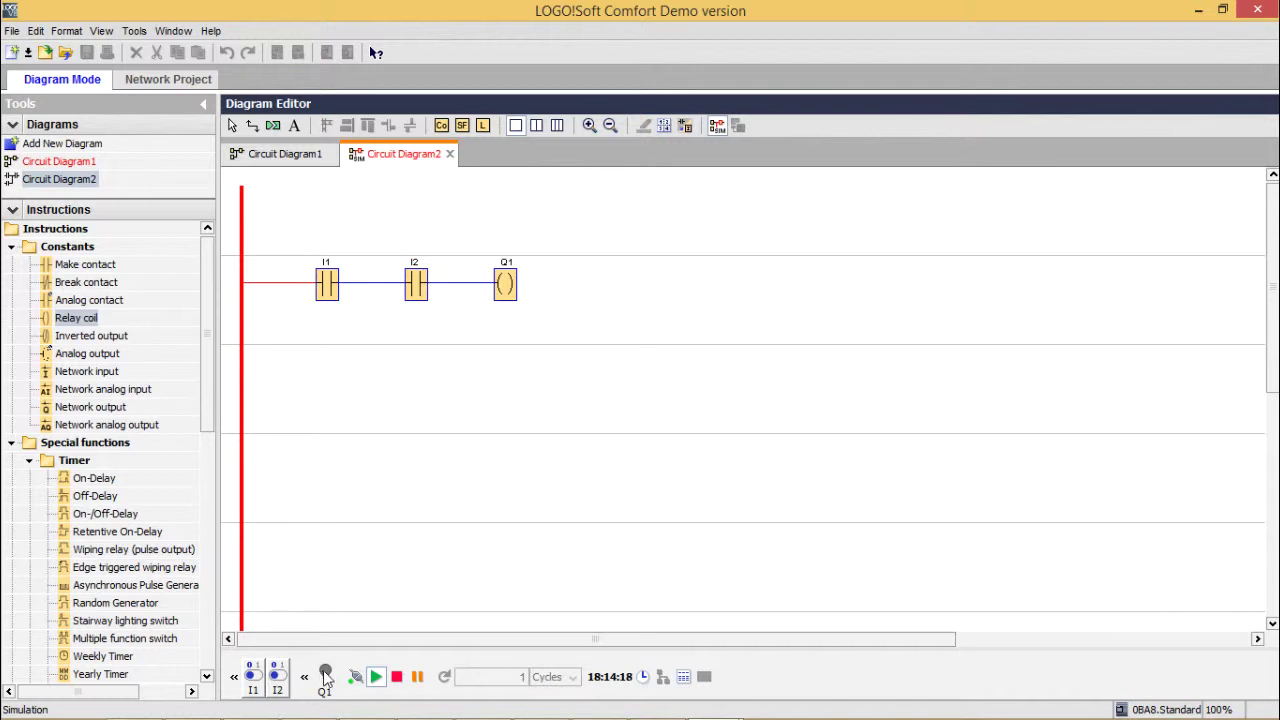
pyautogui.click(253, 676)
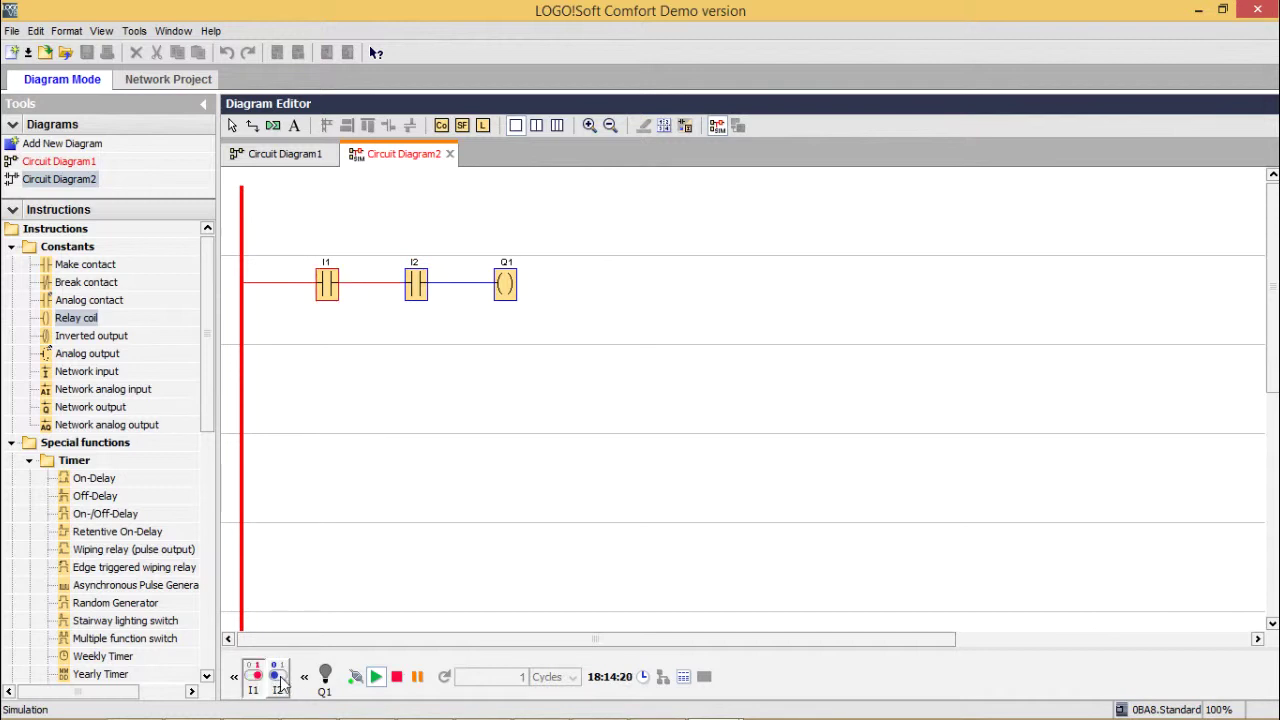
pyautogui.click(277, 676)
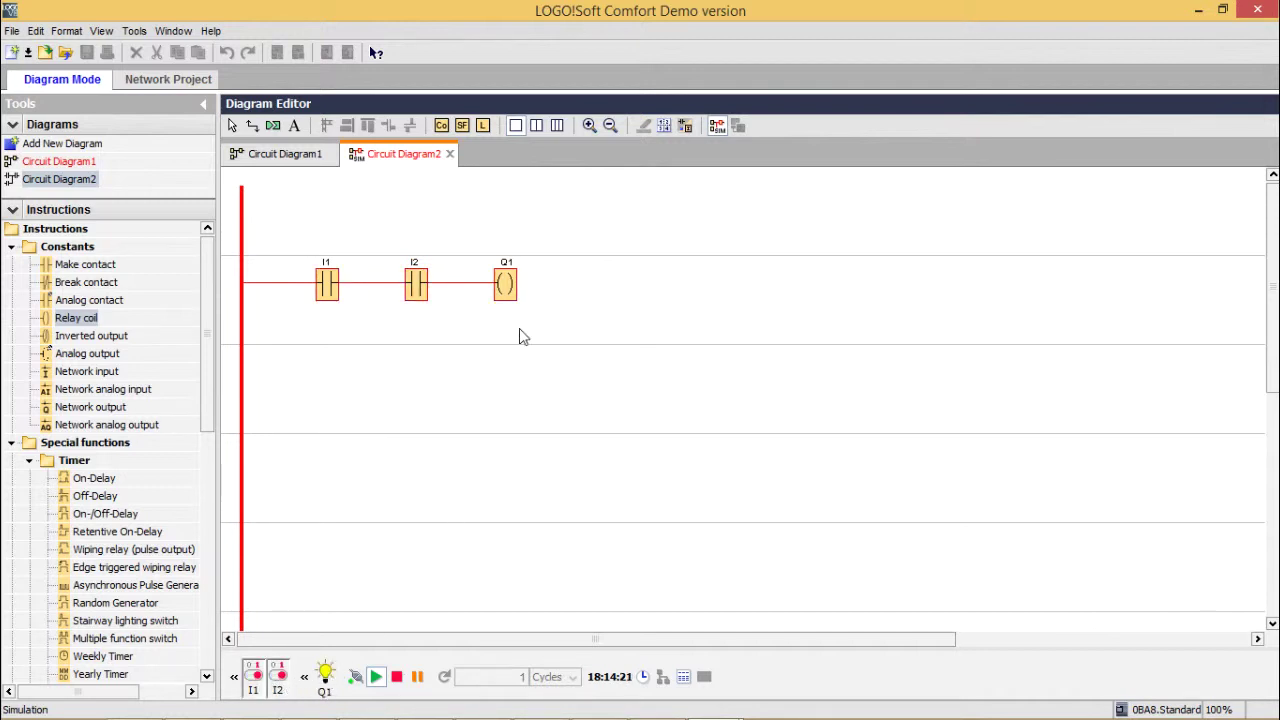